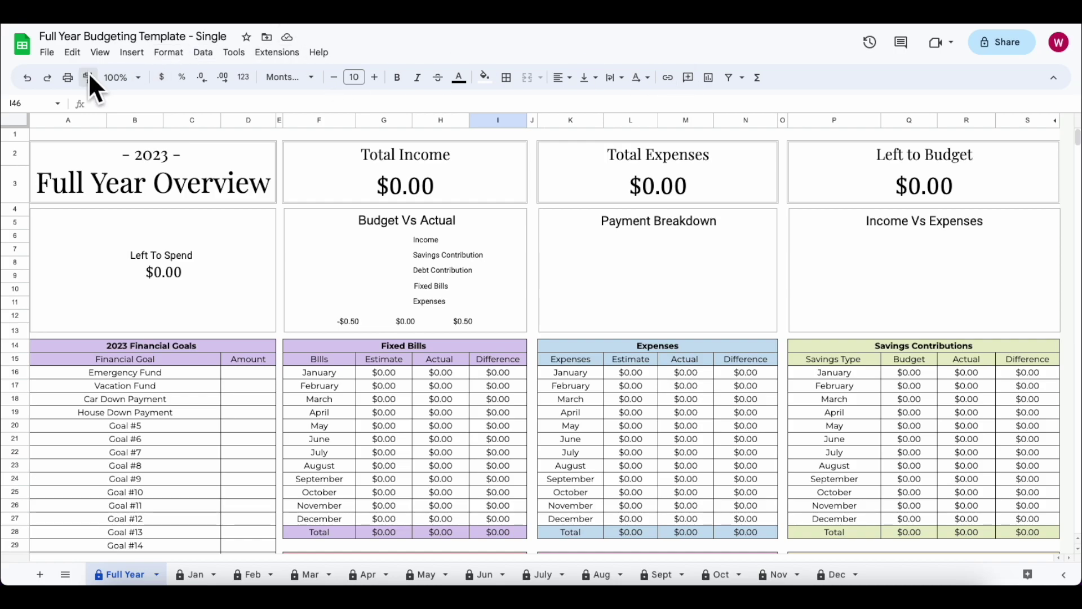
left_click(47, 52)
left_click(59, 135)
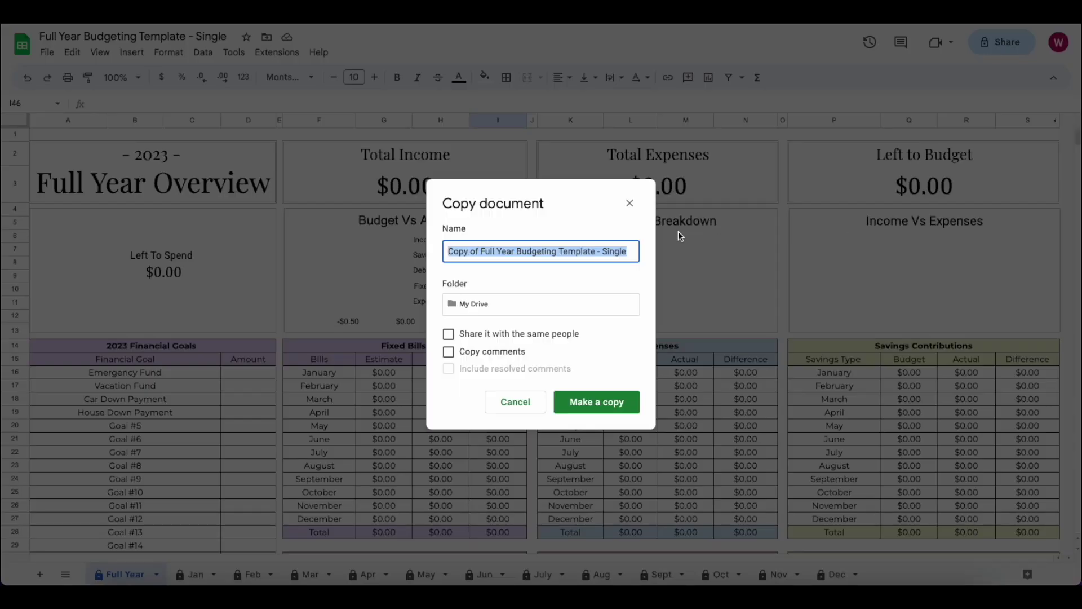
left_click(619, 251)
left_click(548, 306)
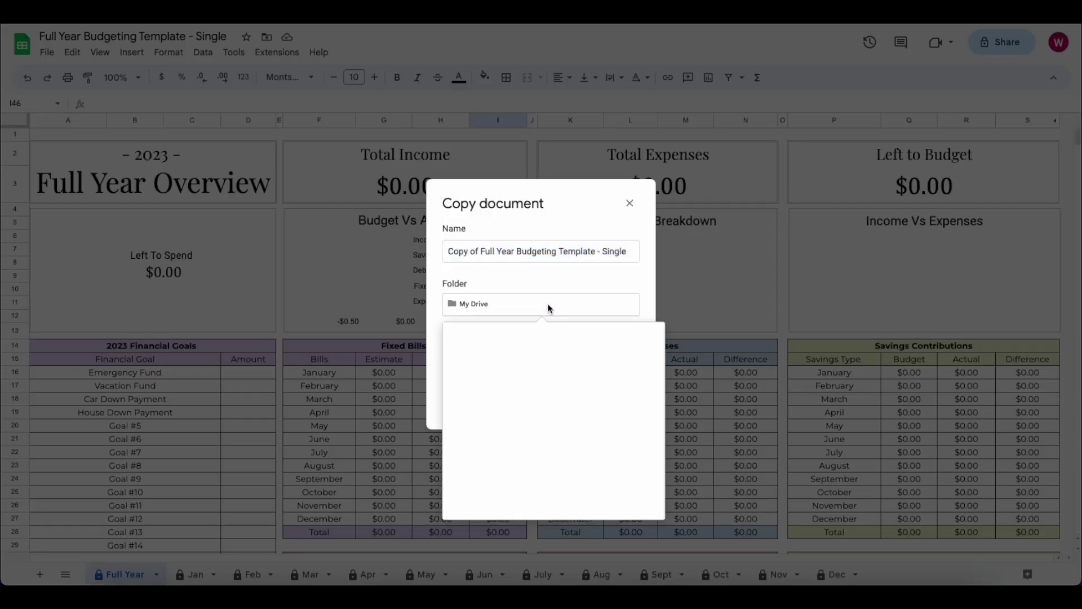
left_click(560, 284)
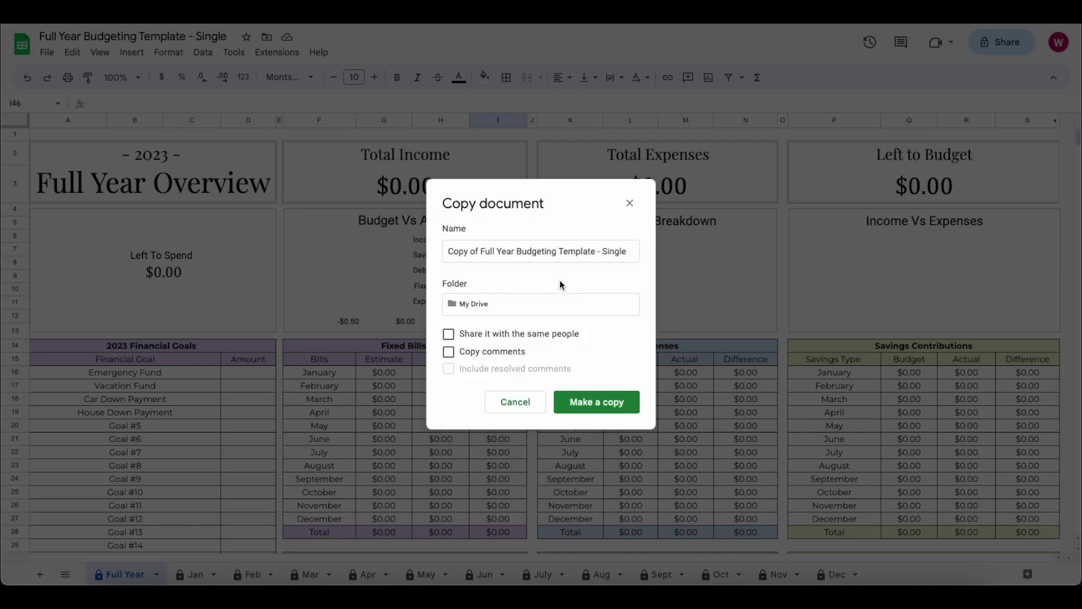
left_click(630, 204)
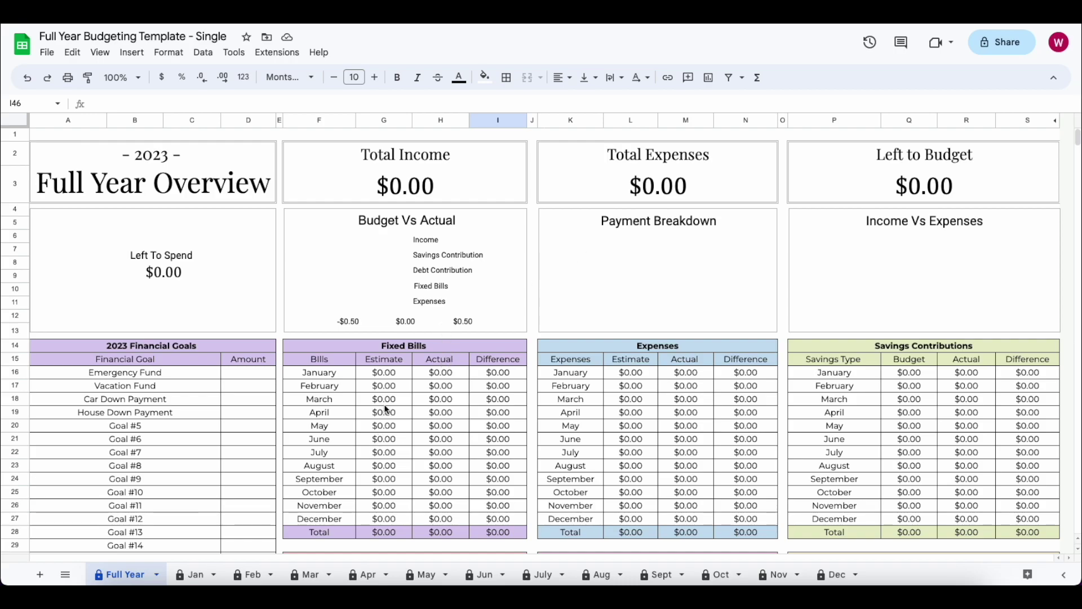
Check the January and February Fixed Bills estimate formulas on the Full Year sheet, and switch to the Jan sheet.
left_click(392, 376)
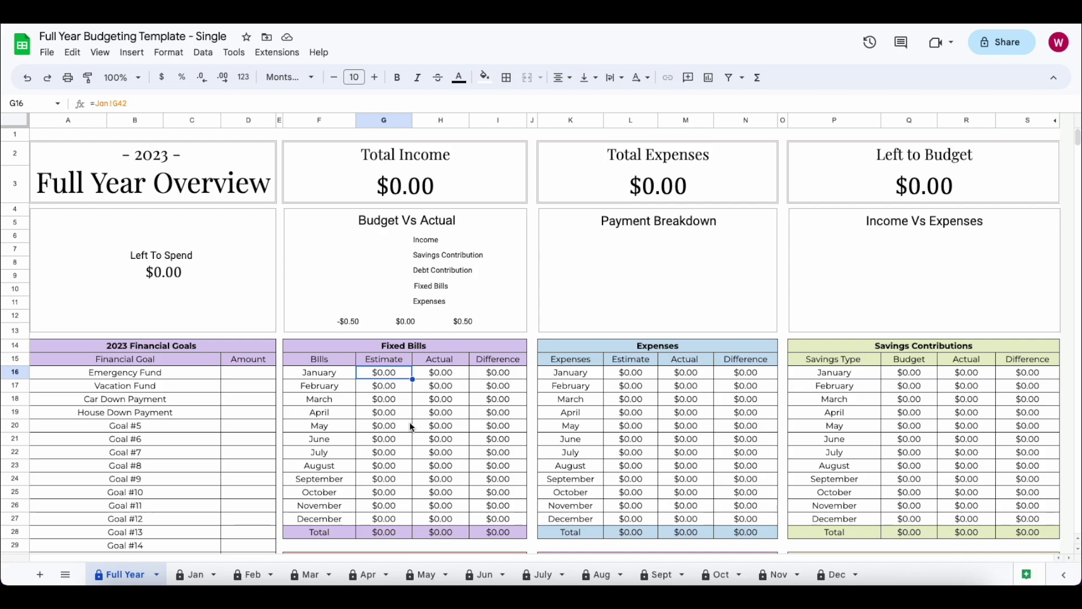
key("Down")
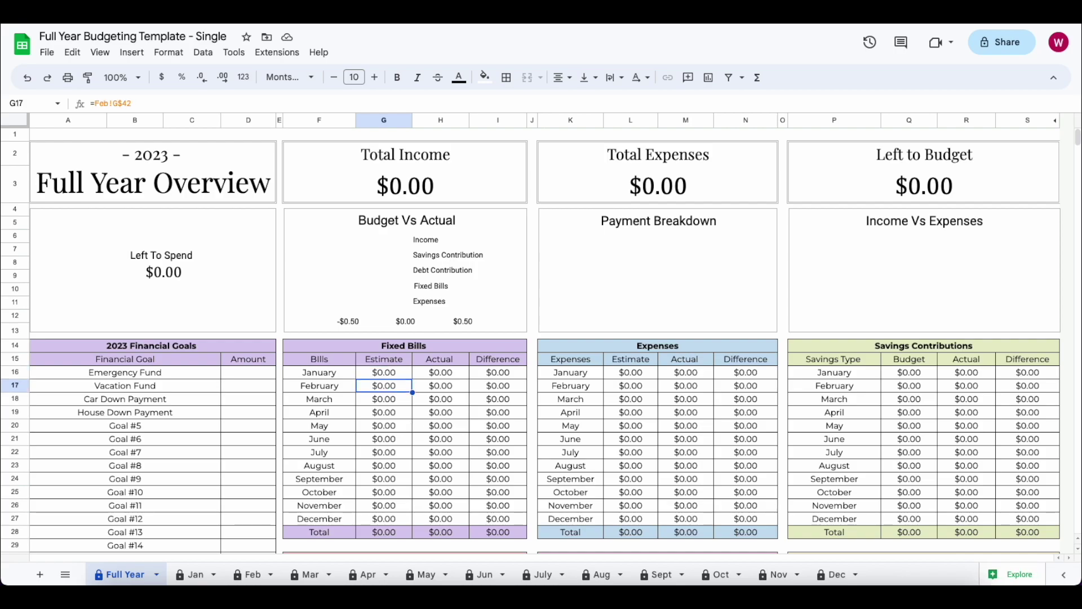
left_click(197, 578)
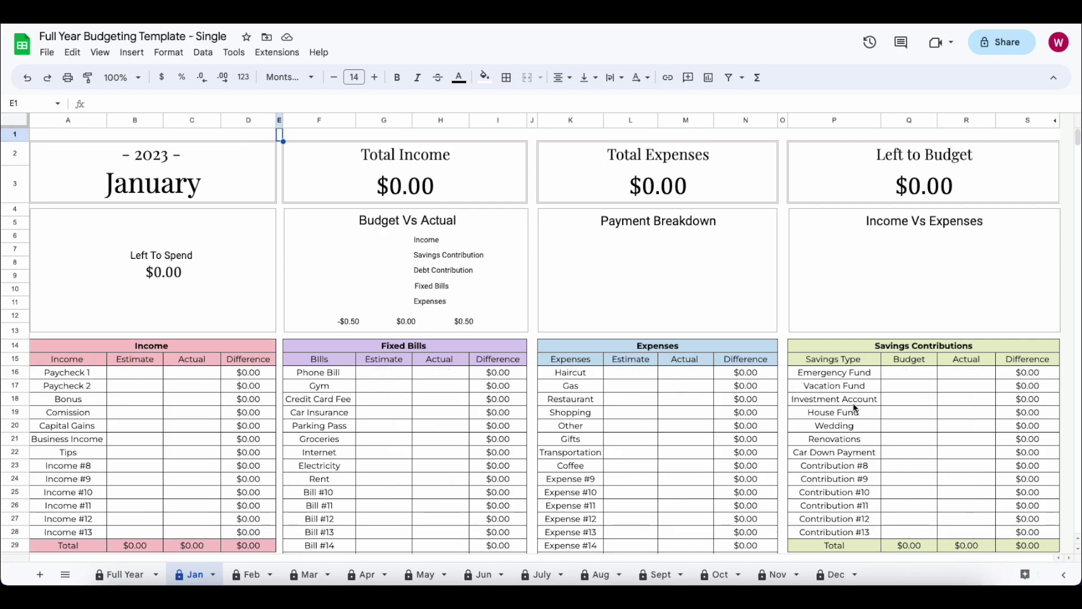
Examine the Jan sheet's summary area and its Fixed Bills, Expenses, Savings Contributions, Debt Contributions and Current Savings / Emergency Fund tables.
left_click(458, 400)
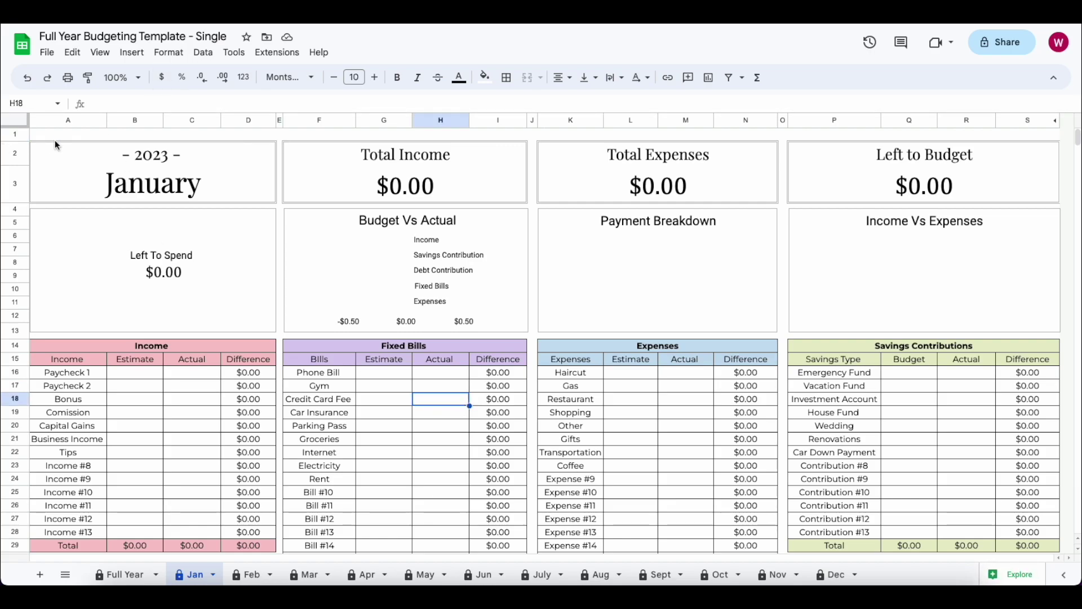
left_click_drag(54, 138, 1055, 313)
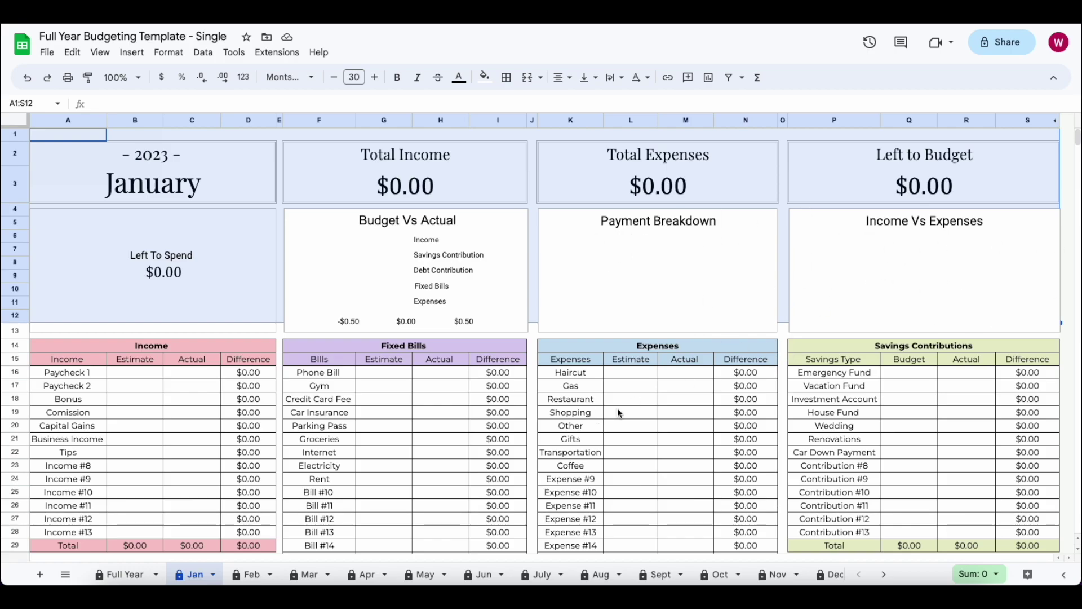
left_click(936, 389)
scroll(46, 363, "down", 3)
scroll(123, 361, "down", 1)
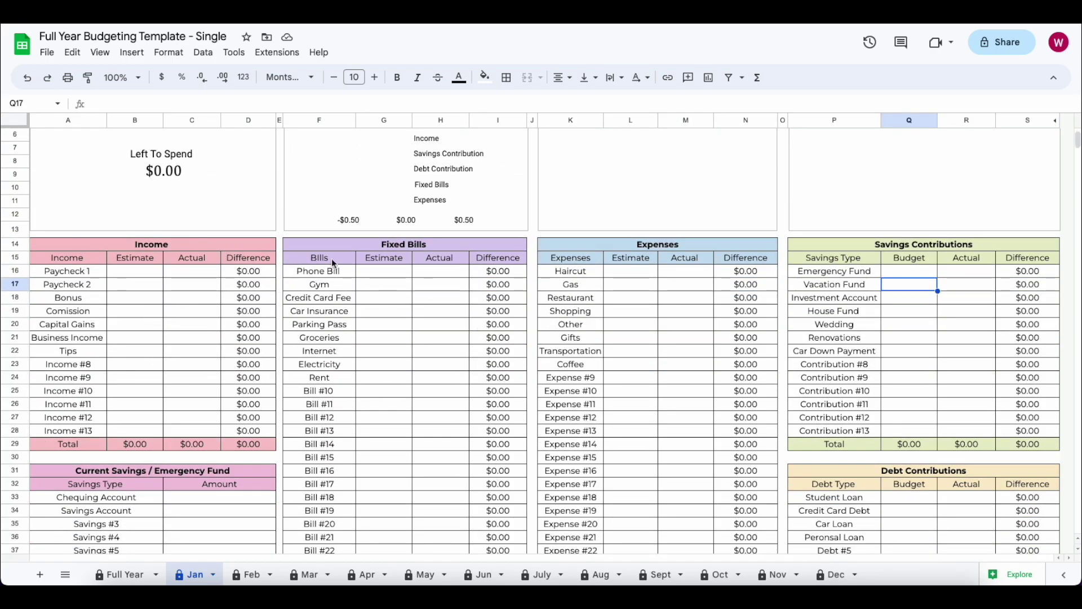
left_click(418, 245)
left_click(714, 247)
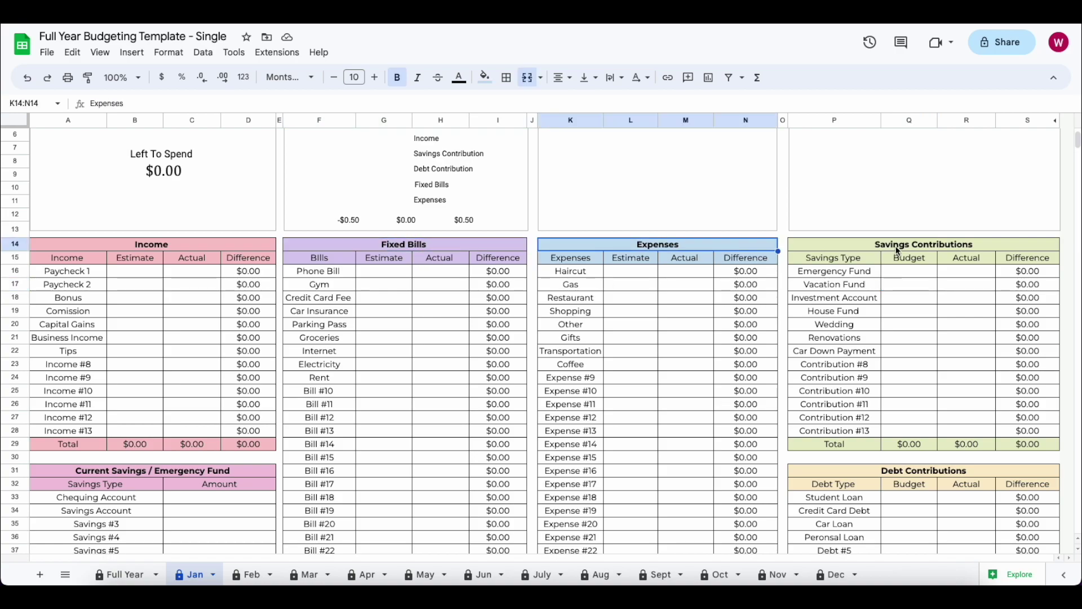
left_click(898, 247)
left_click(908, 474)
scroll(930, 423, "down", 4)
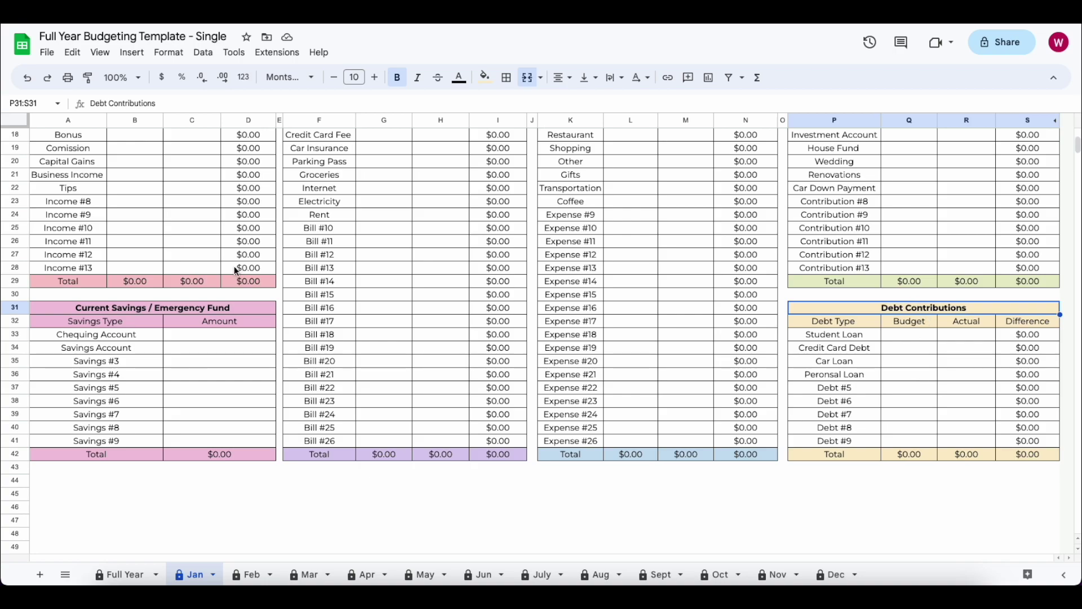
left_click(152, 311)
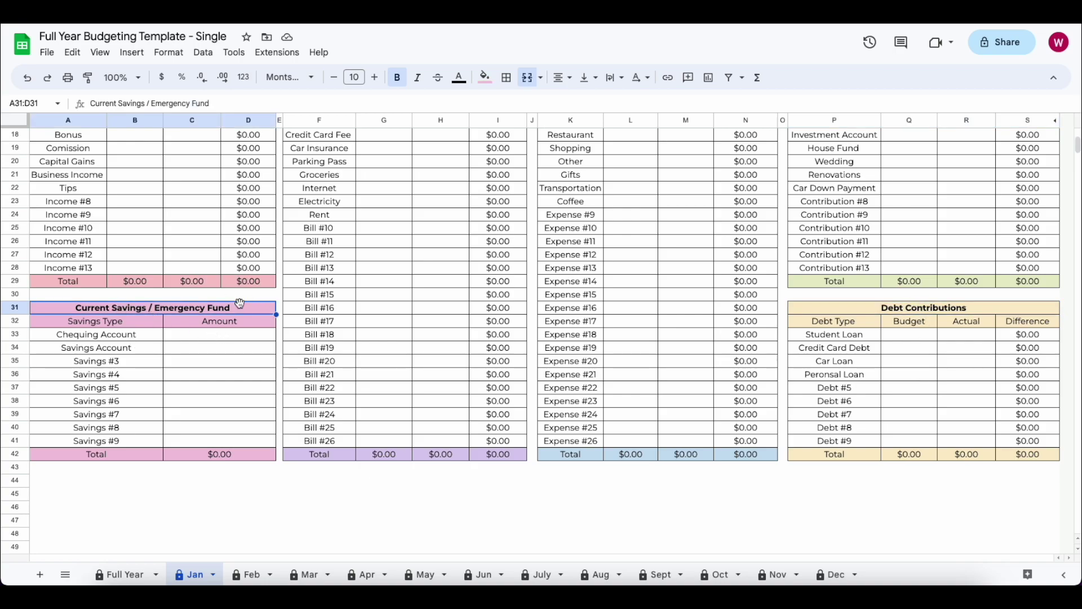
Examine the category names in the Jan sheet's Expenses table, from Haircut down to the numbered placeholder rows.
scroll(225, 321, "up", 4)
left_click(570, 271)
left_click(658, 258)
key("Down")
key("Down")
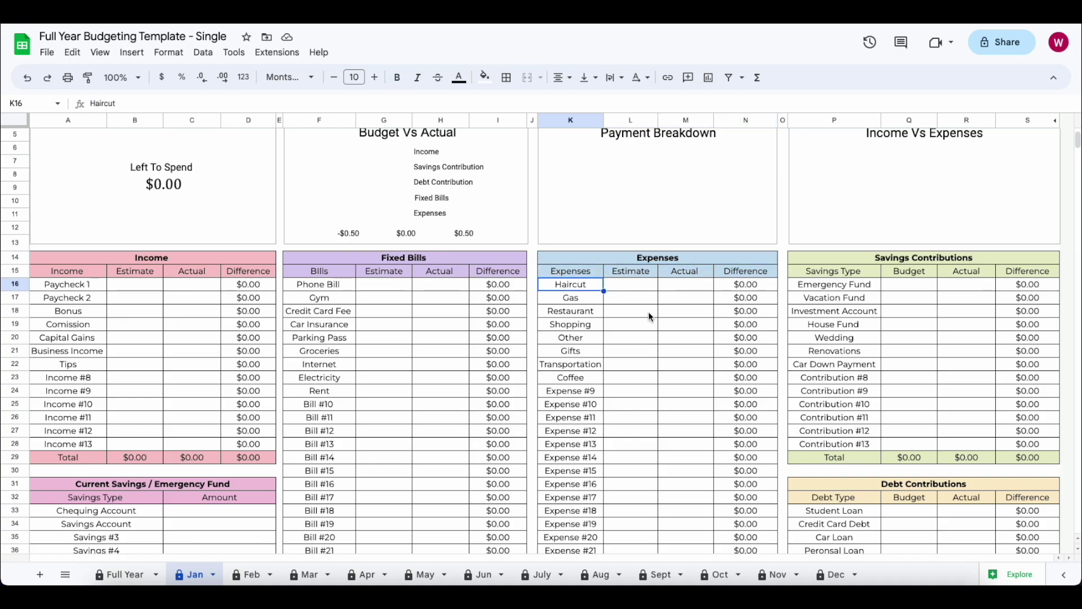
left_click(585, 391)
left_click(588, 286)
left_click(593, 301)
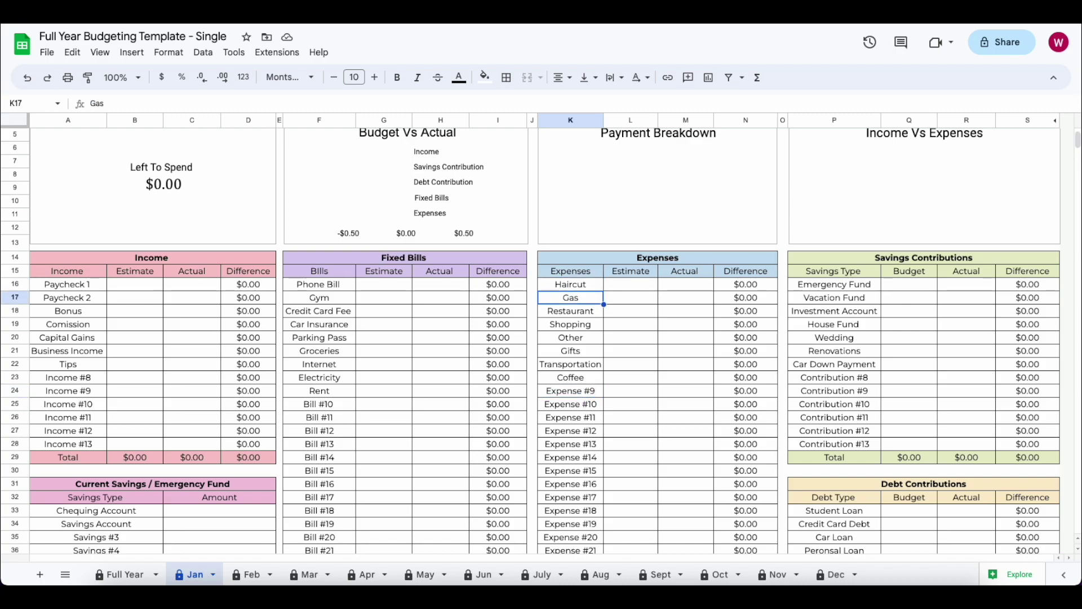
key("Down")
key("Down")
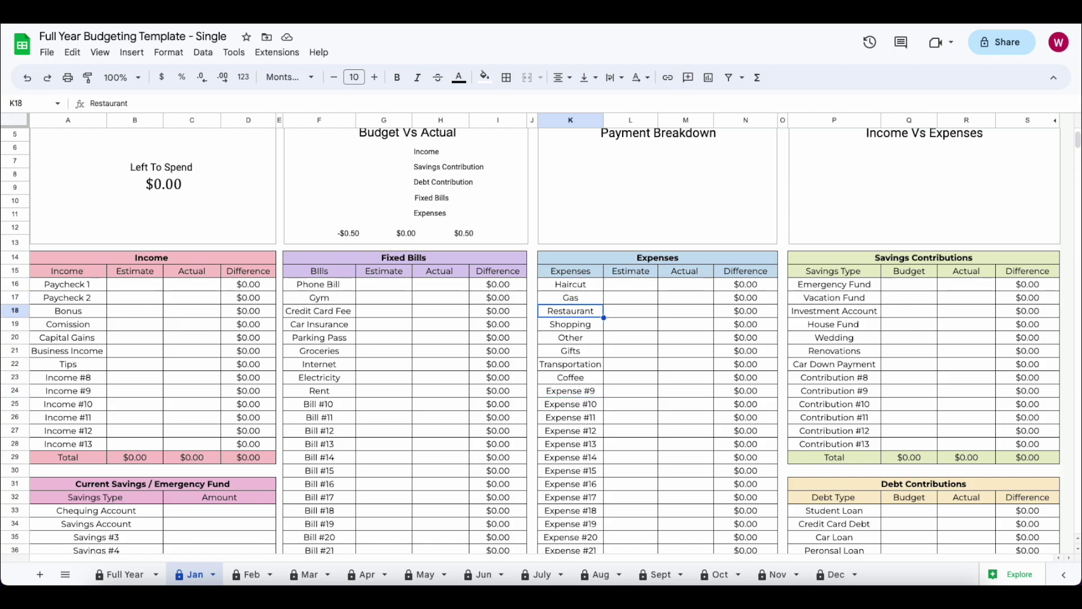
key("Down")
key("Down")
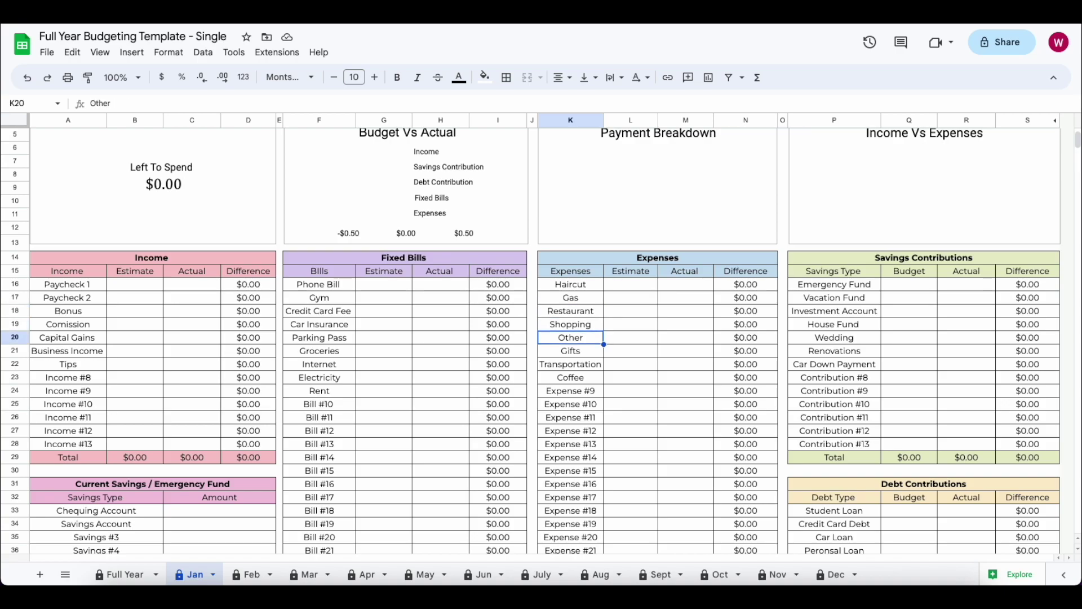
key("Down")
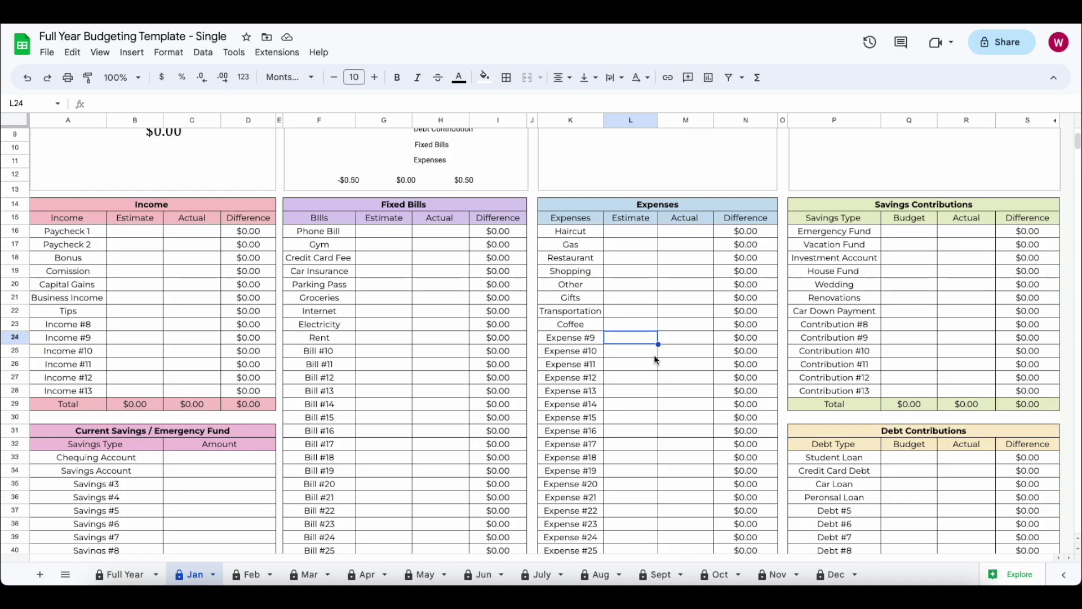
Rename the Coffee category in the Jan Expenses table as Plants.
left_click(591, 324)
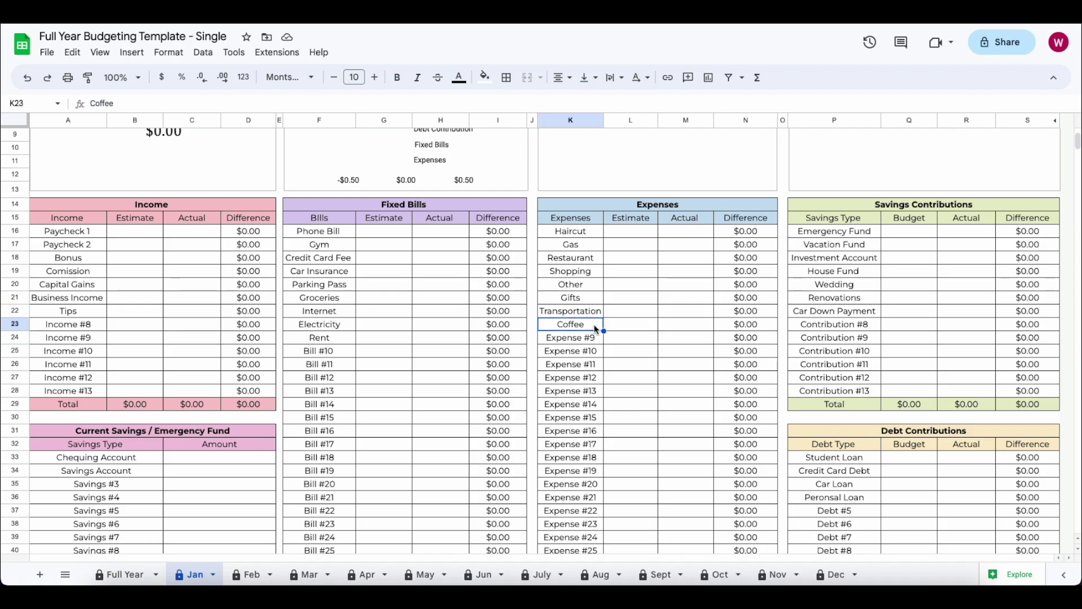
double_click(590, 324)
double_click(593, 326)
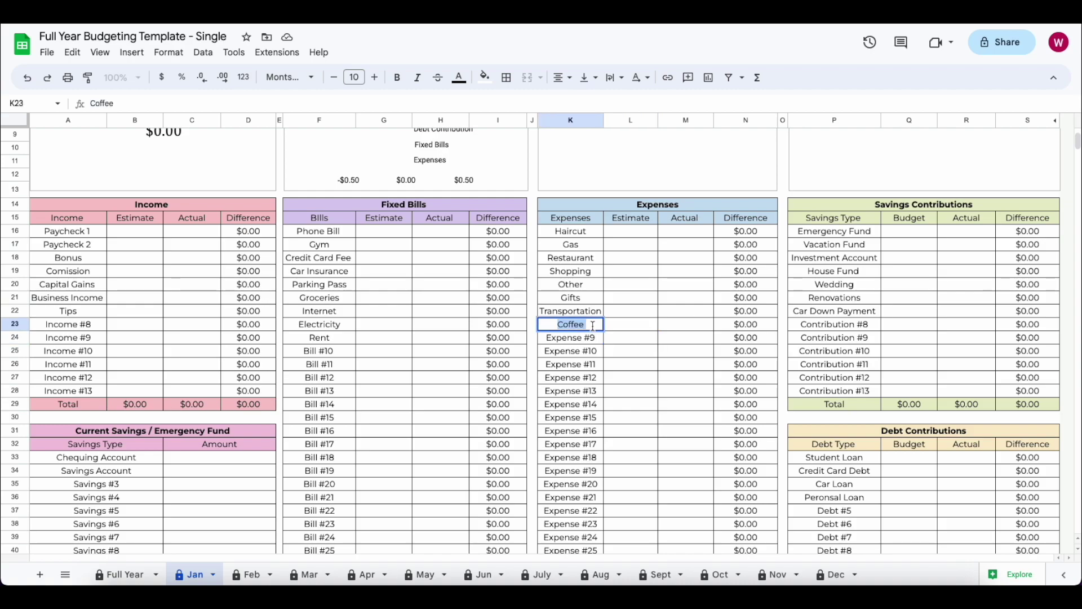
type("Plants")
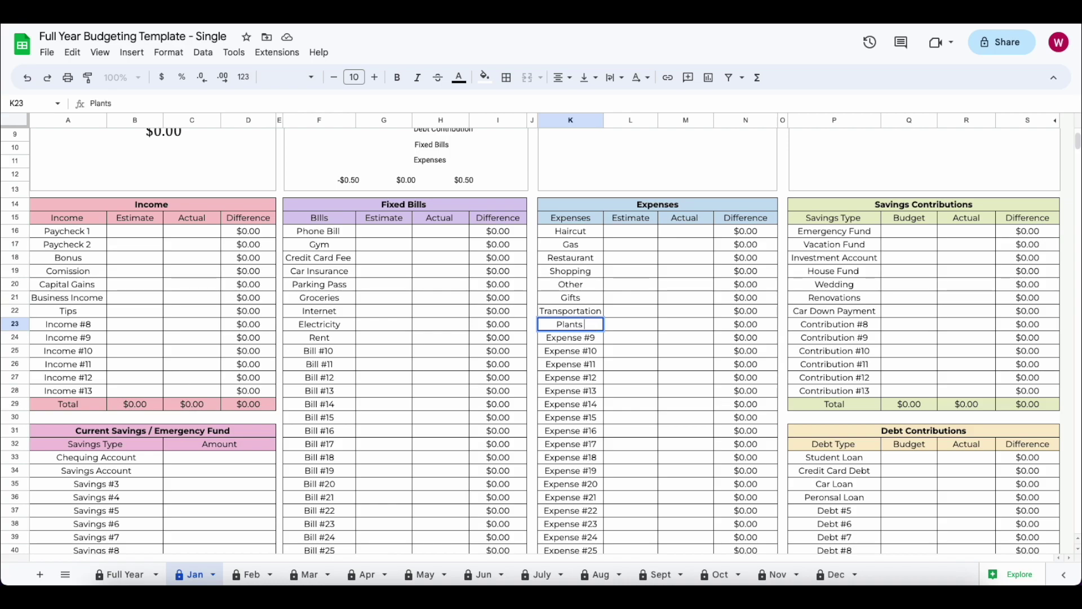
left_click(633, 325)
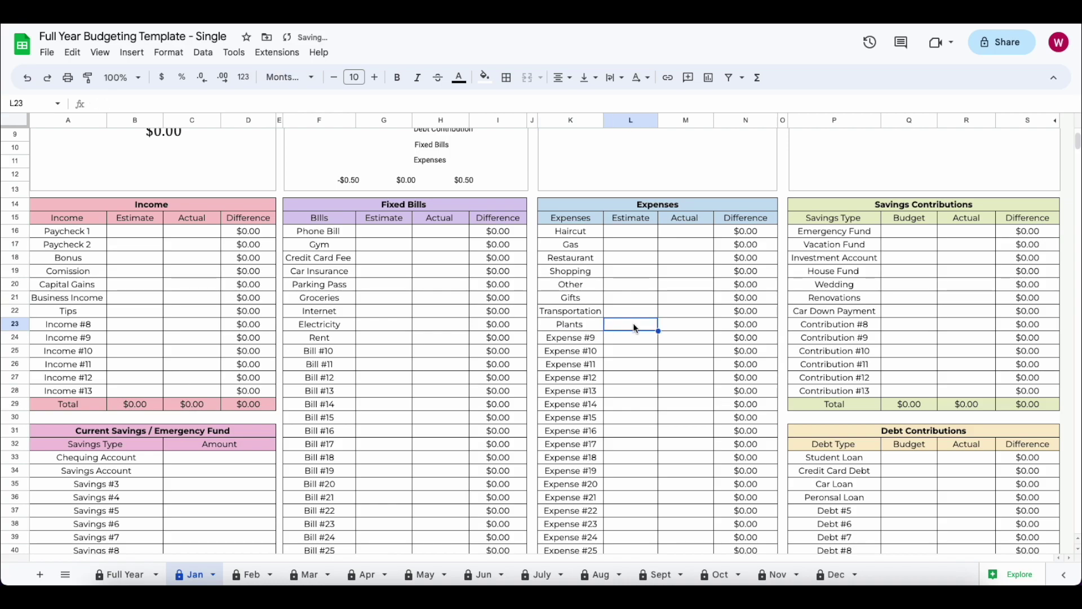
Try to auto-fill numbered expense names upward from Expense #9 to the Restaurant row.
left_click(595, 337)
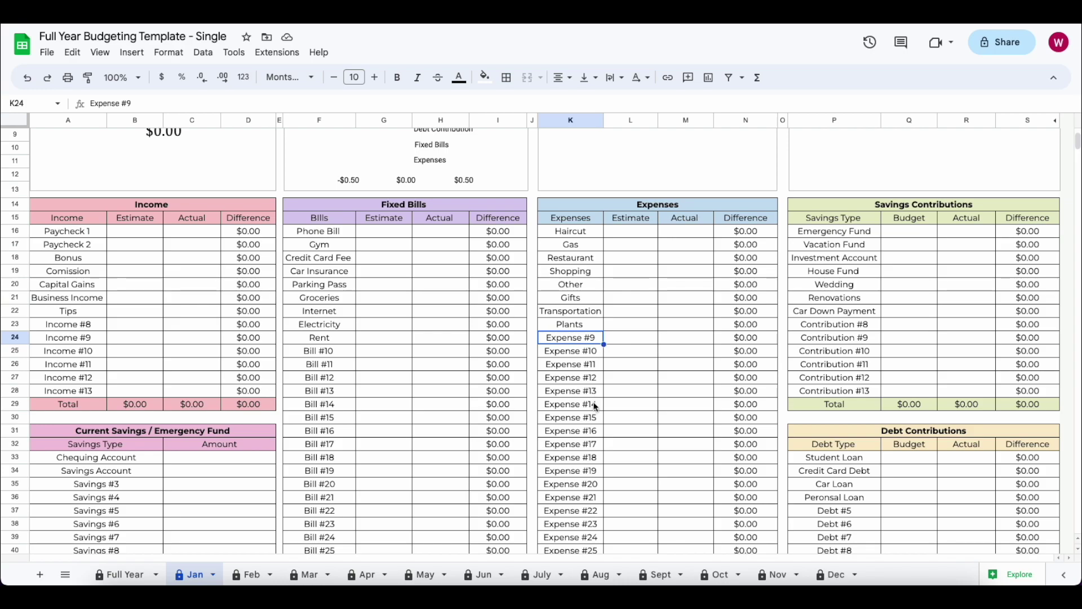
left_click(584, 445)
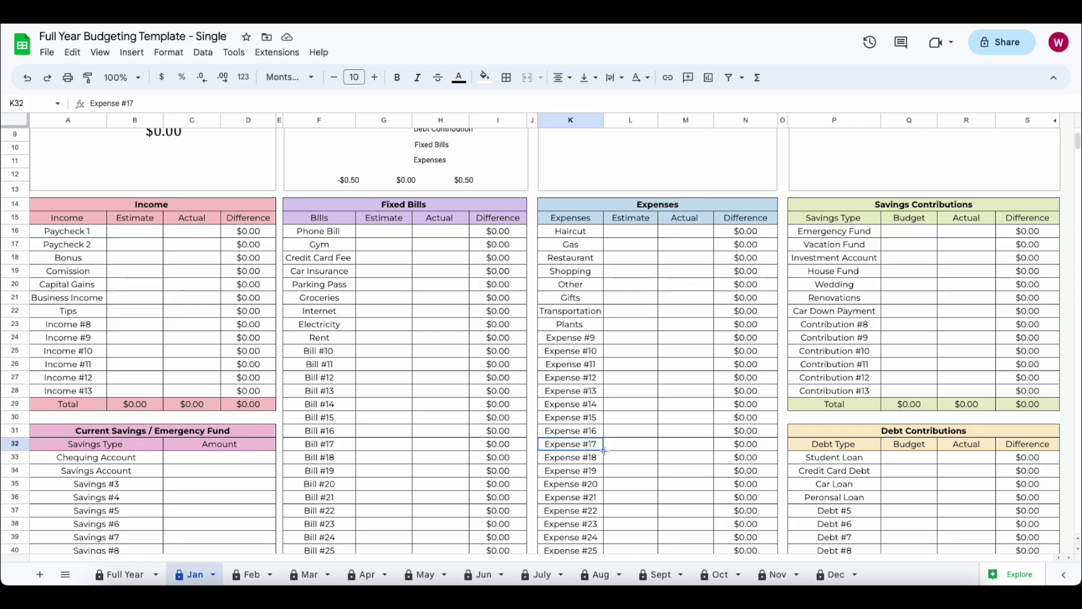
left_click(601, 342)
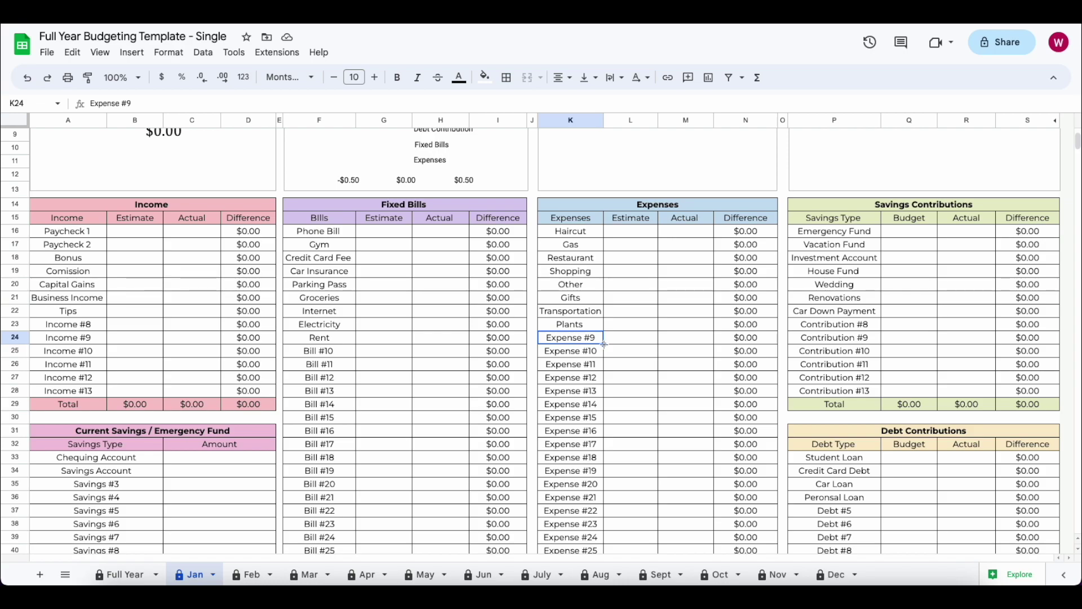
left_click_drag(604, 342, 601, 263)
left_click(622, 264)
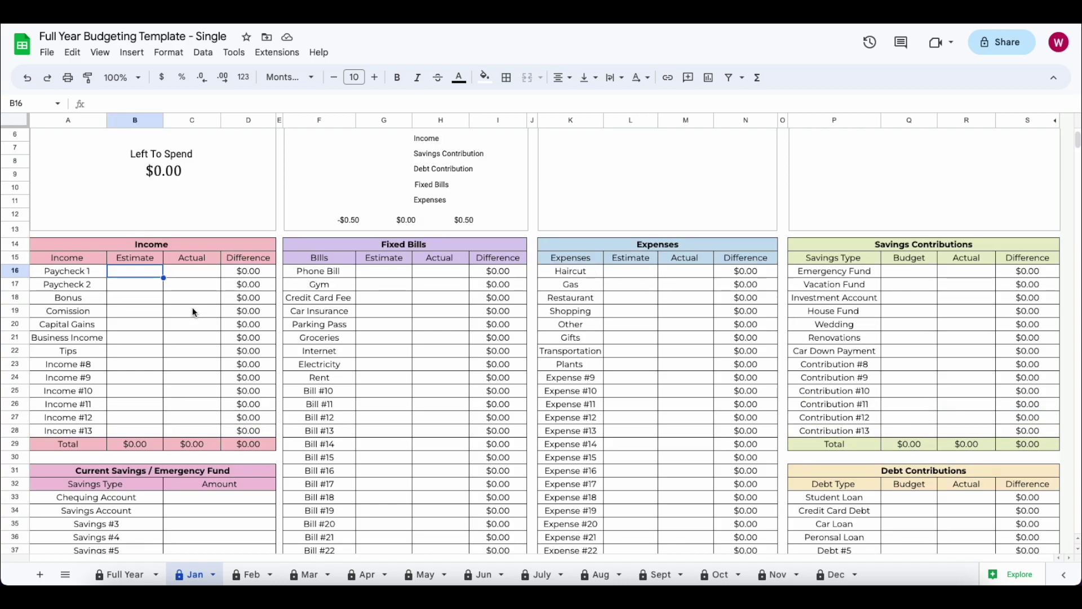
Auto-fill the Income names upward from Income #8 to cell A18, so the rows from Bonus to Tips become Income #3 to Income #7.
left_click(152, 246)
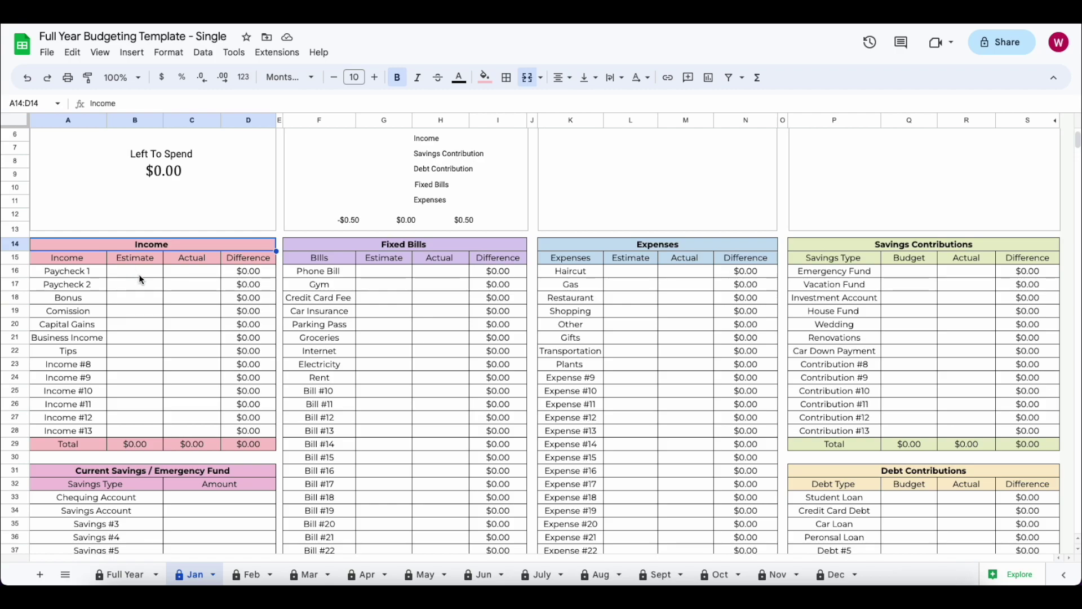
left_click(139, 274)
left_click(96, 274)
left_click(89, 286)
left_click(92, 273)
left_click(101, 367)
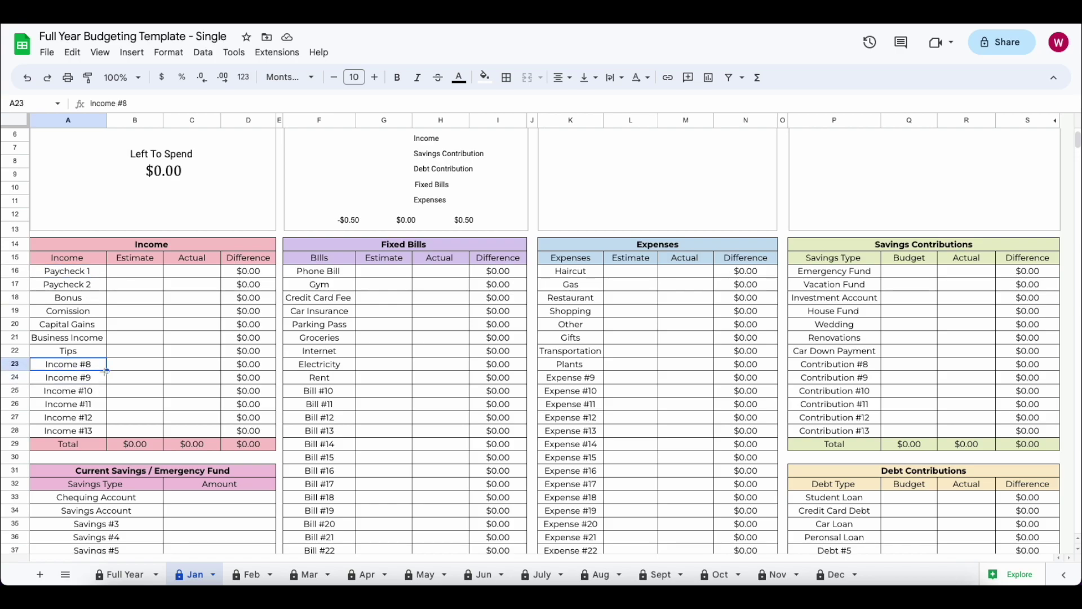
left_click_drag(103, 302, 104, 299)
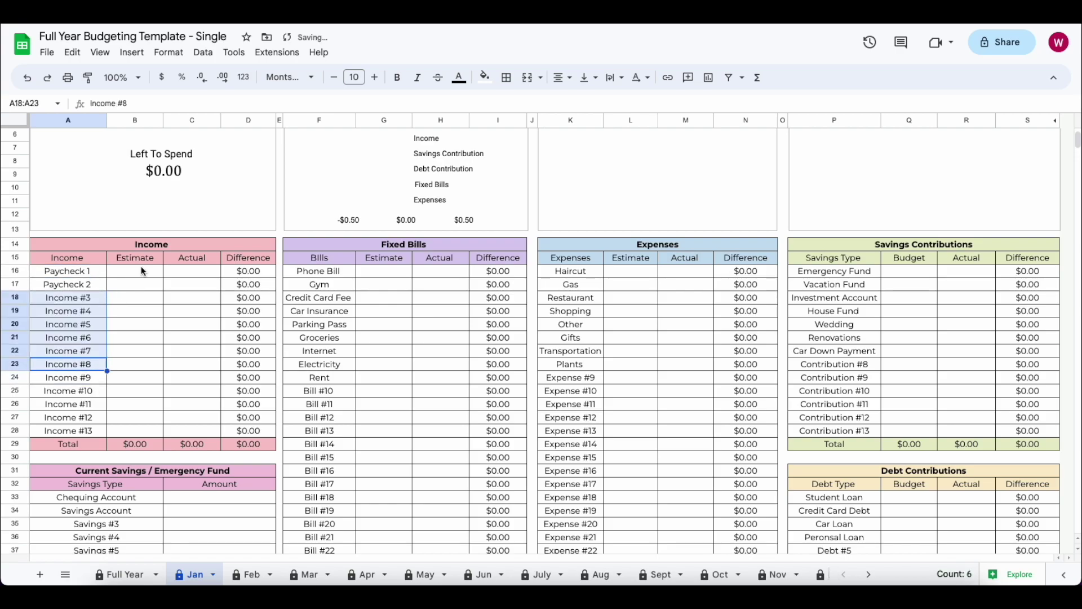
Enter an estimate of 1500 for both Paycheck 1 and Paycheck 2 in the Jan Income table.
left_click(141, 270)
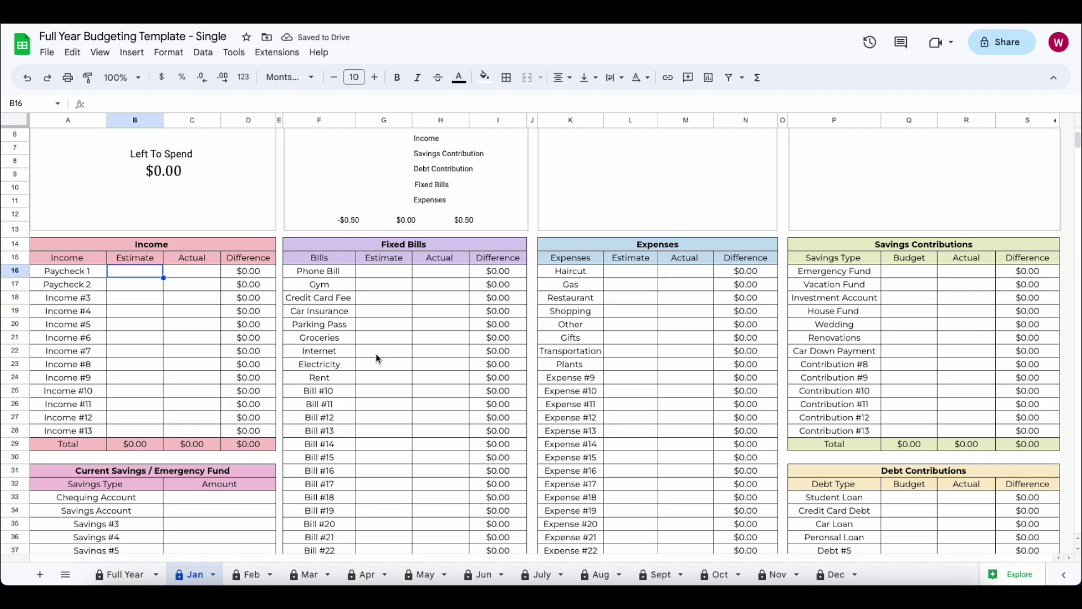
type("1500")
key("Return")
type("1500")
key("shift+Up")
key("Up")
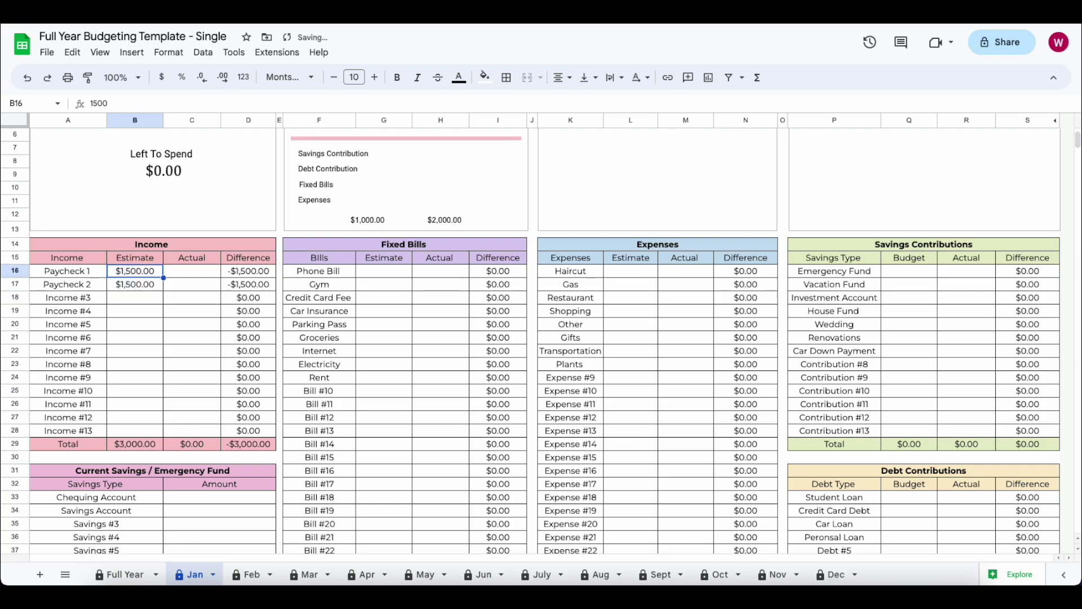
Enter the actual income amounts: 1250 for Paycheck 1 and 2500 for Paycheck 2.
key("Right")
type("1250")
key("Return")
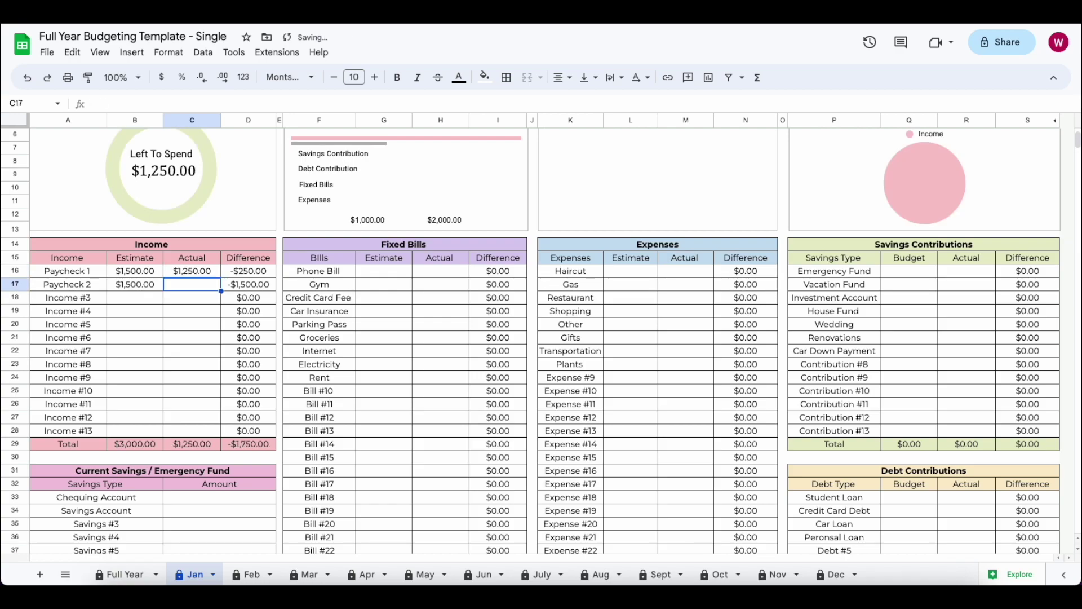
type("2500")
key("Return")
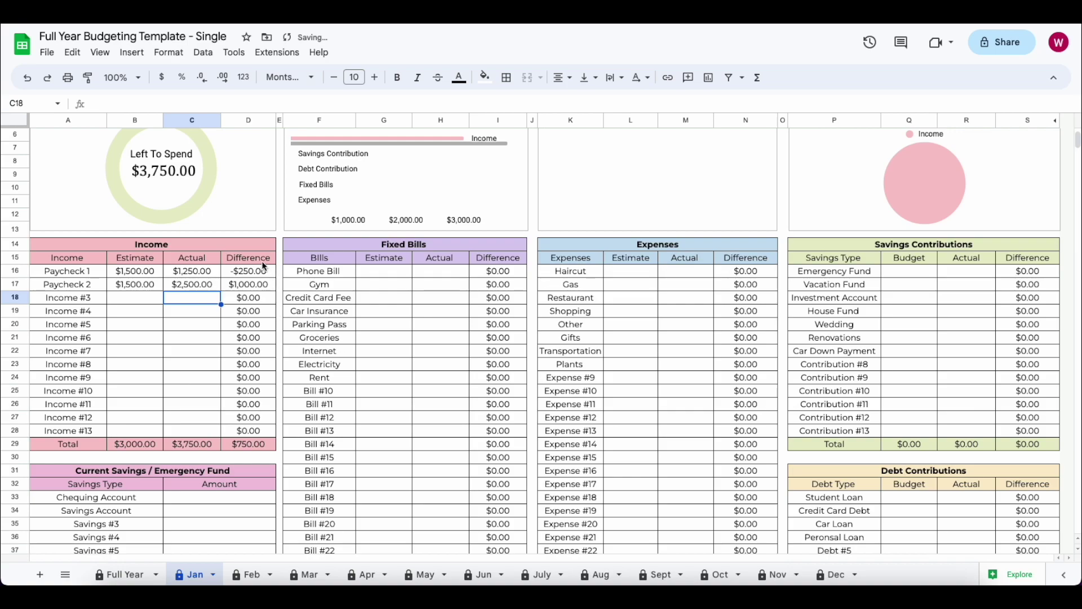
Check the Difference cells for both paychecks and the summary charts at the start of the Jan sheet.
left_click(259, 275)
left_click(260, 285)
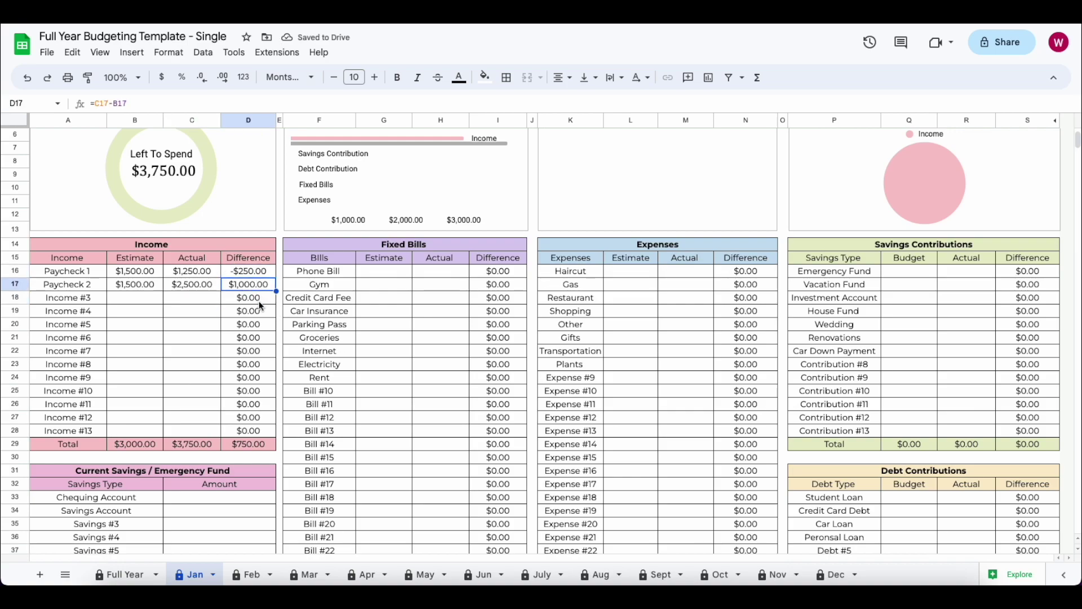
scroll(304, 324, "up", 2)
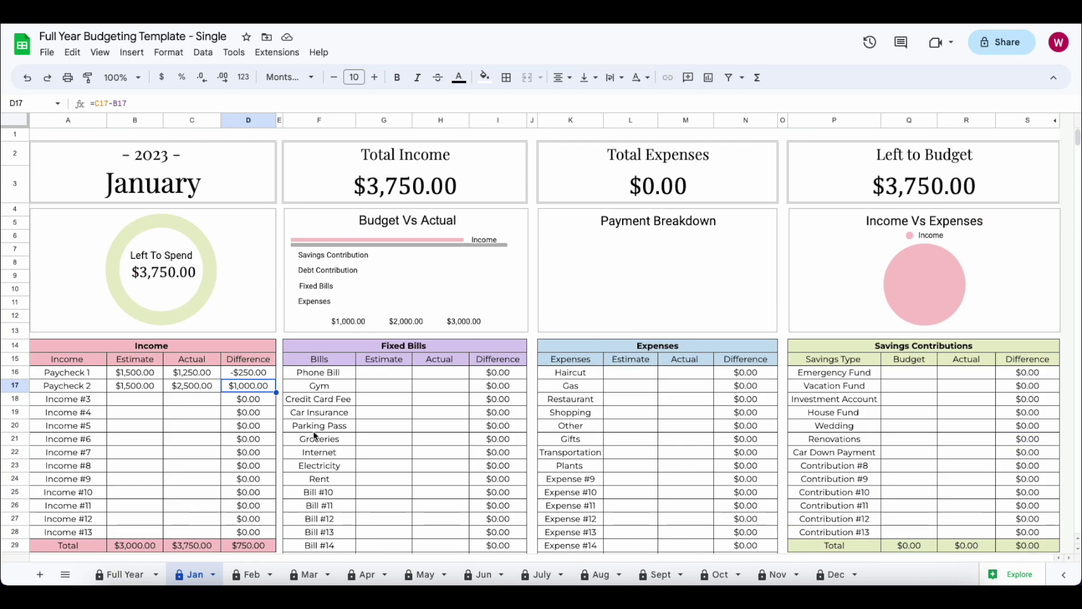
Look over the Income and Fixed Bills tables and the remaining category tables on the Jan sheet.
left_click(159, 389)
left_click(188, 374)
left_click(200, 302)
left_click(436, 388)
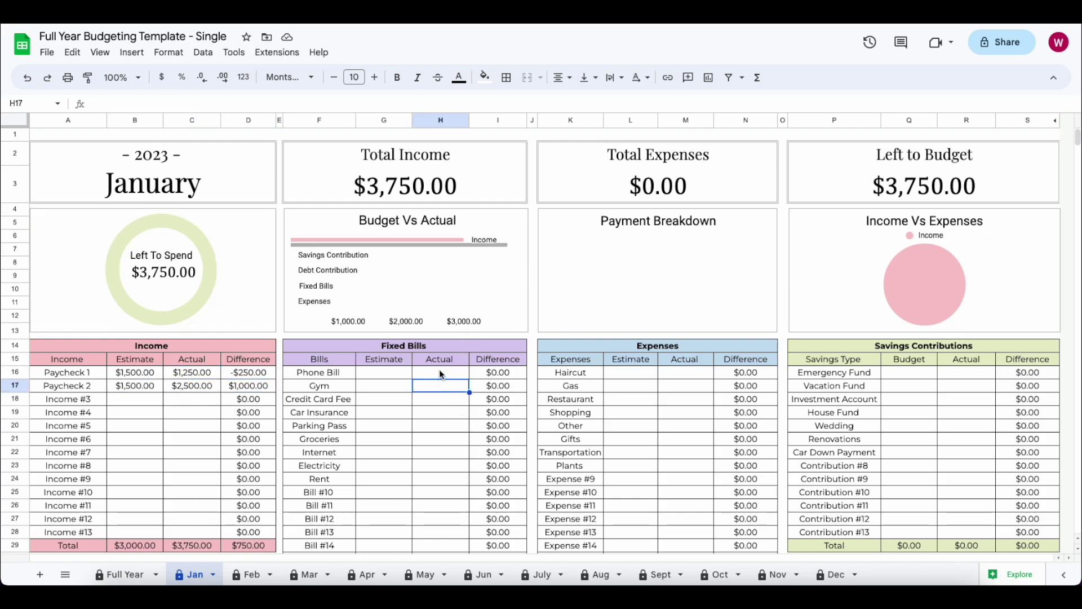
left_click(441, 375)
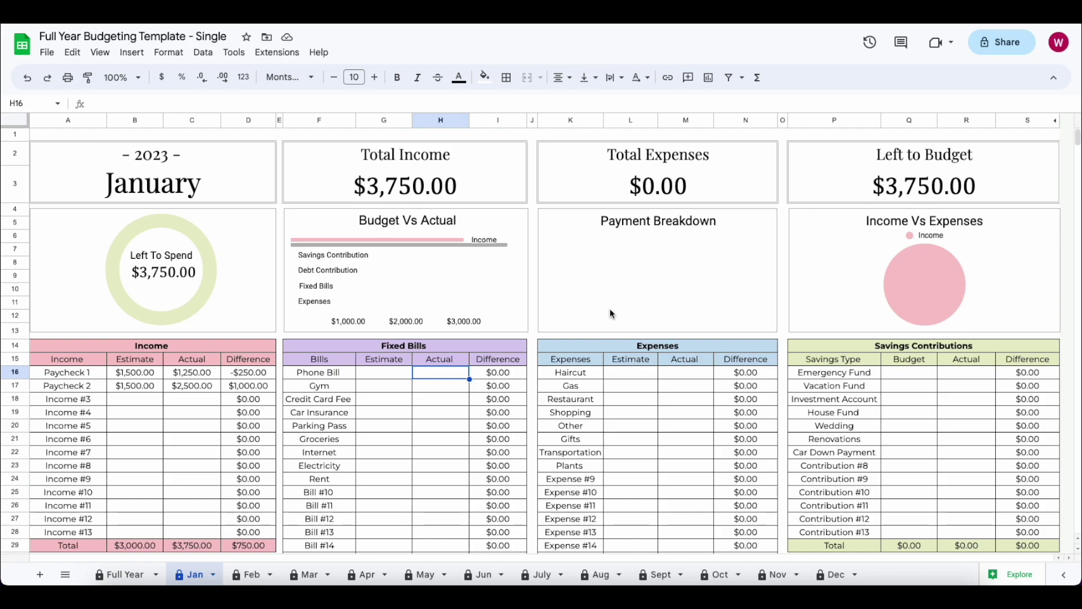
scroll(610, 312, "down", 3)
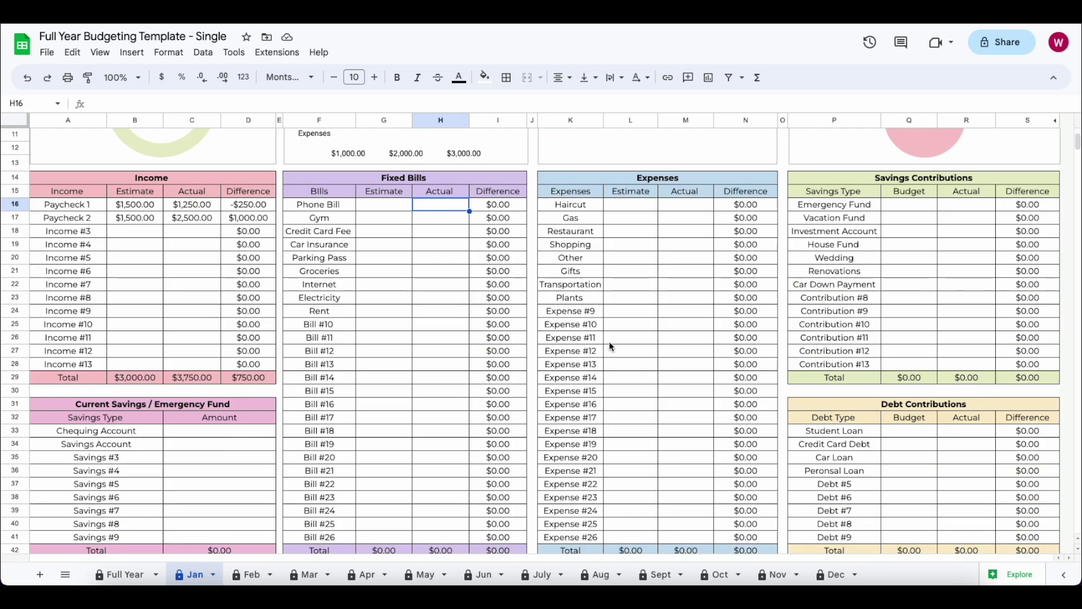
scroll(609, 340, "up", 1)
scroll(609, 347, "up", 3)
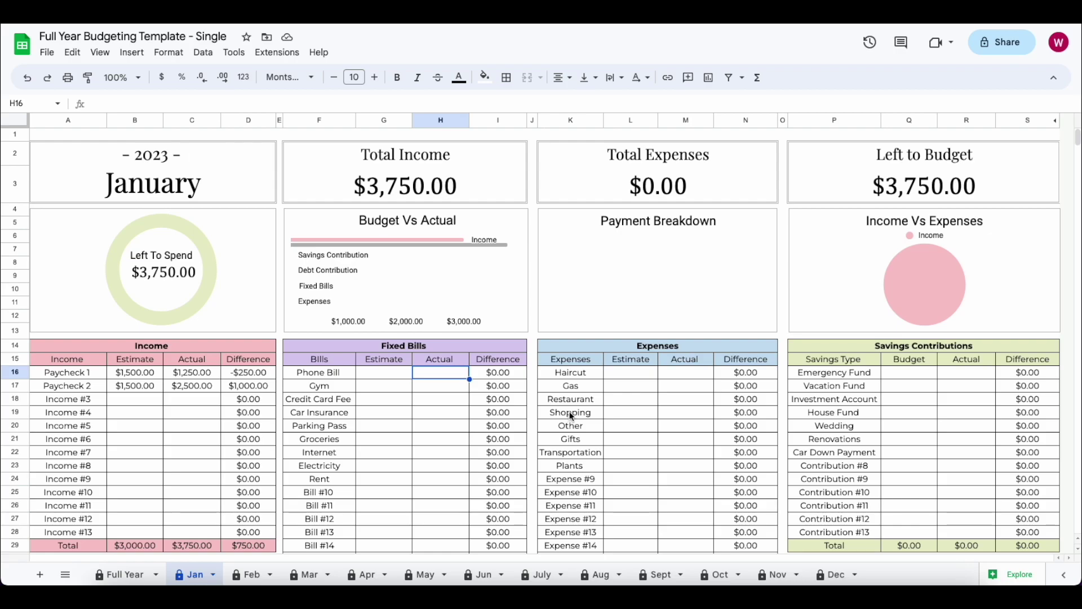
Enter an estimate and an actual amount of 50 for Phone Bill in the Jan Fixed Bills table.
left_click(377, 374)
type("50")
key("Tab")
type("50")
key("Return")
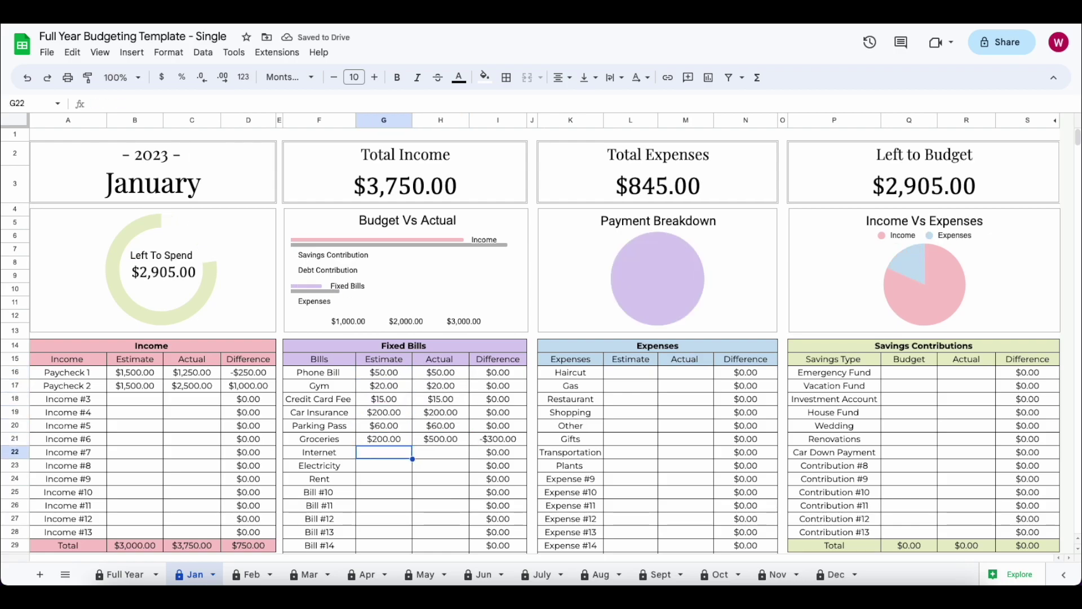
Review the amounts in all the Jan tables and the Total Income figure in the summary area.
scroll(884, 309, "down", 2)
scroll(884, 309, "down", 3)
scroll(784, 374, "up", 1)
left_click(783, 376)
key("Tab")
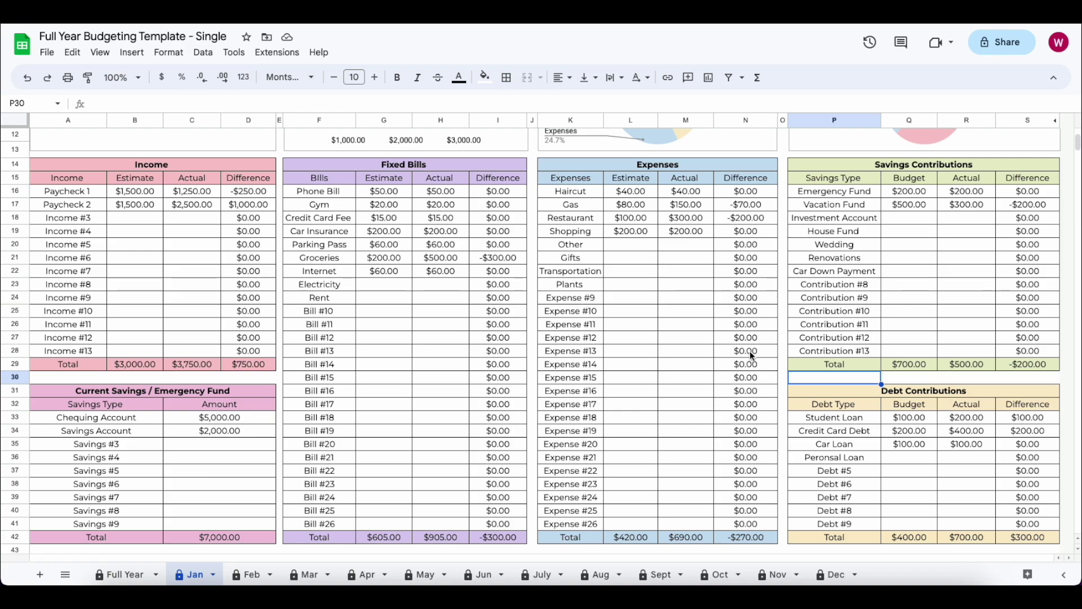
scroll(752, 351, "up", 3)
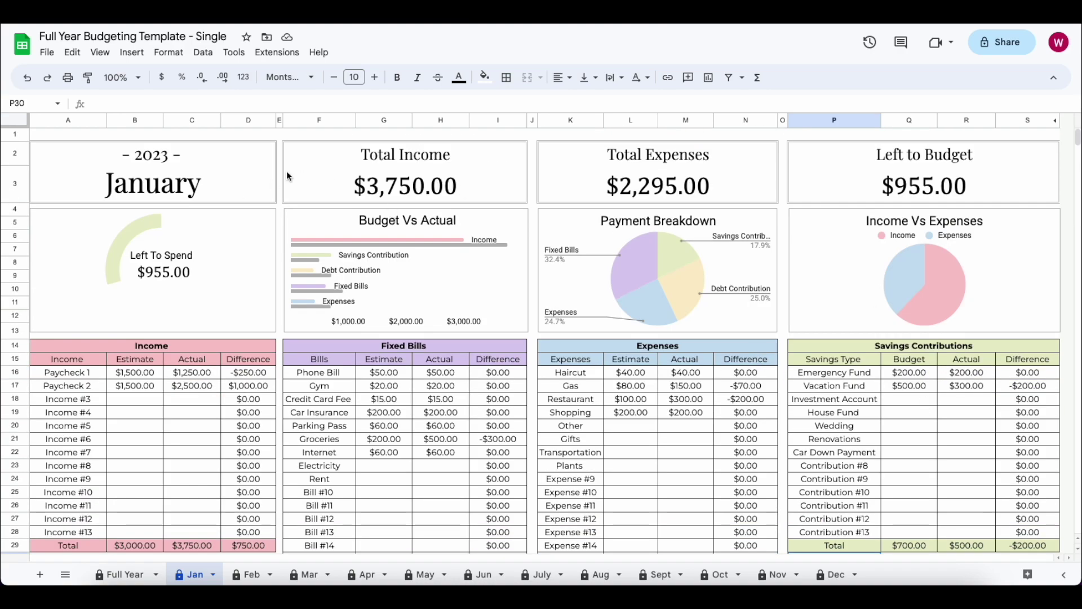
left_click(457, 186)
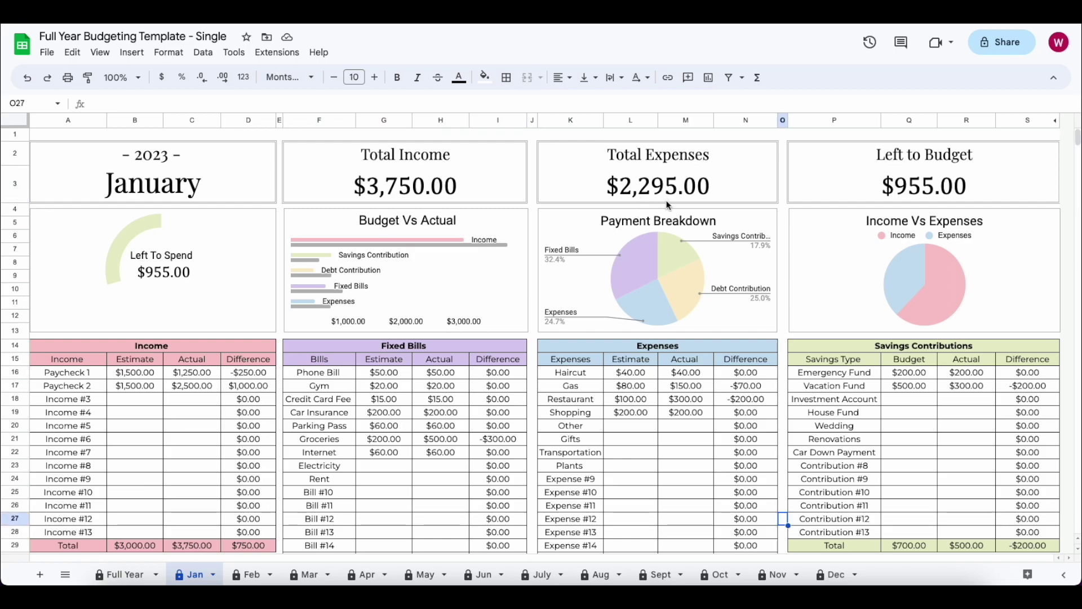
Inspect the Total Expenses formula and the Actual totals of Fixed Bills, Expenses and Debt Contributions on the Jan sheet.
double_click(671, 194)
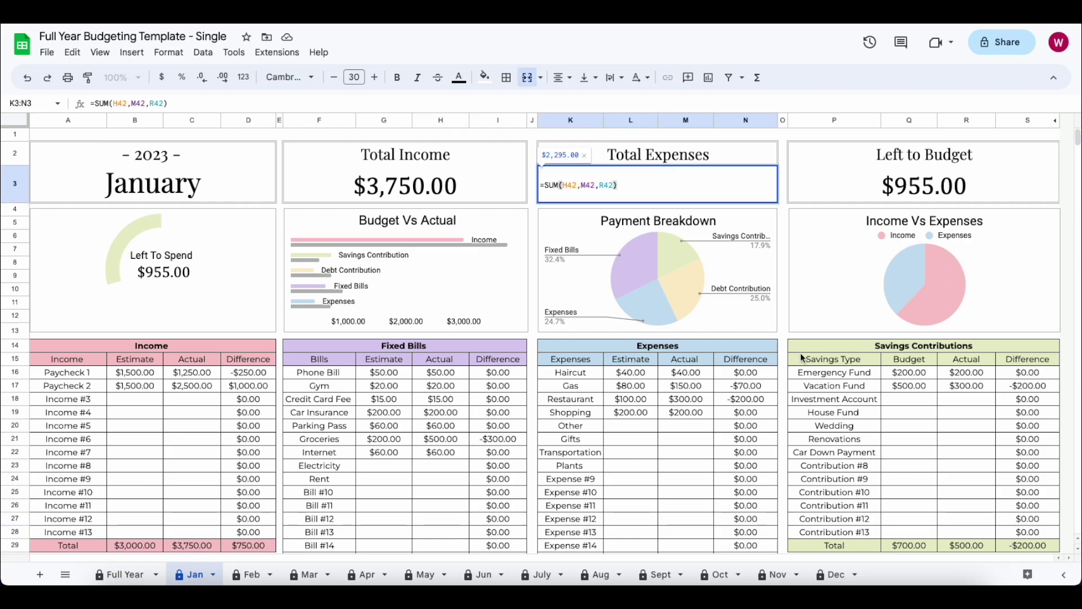
left_click(784, 359)
scroll(785, 338, "down", 5)
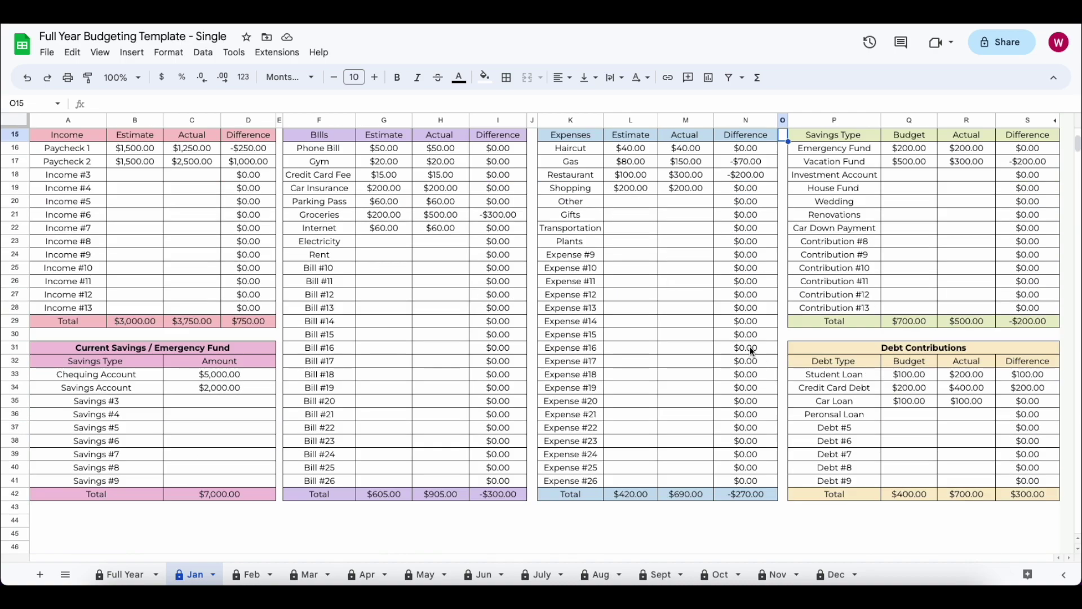
left_click(446, 498)
scroll(452, 500, "up", 2)
scroll(698, 495, "down", 1)
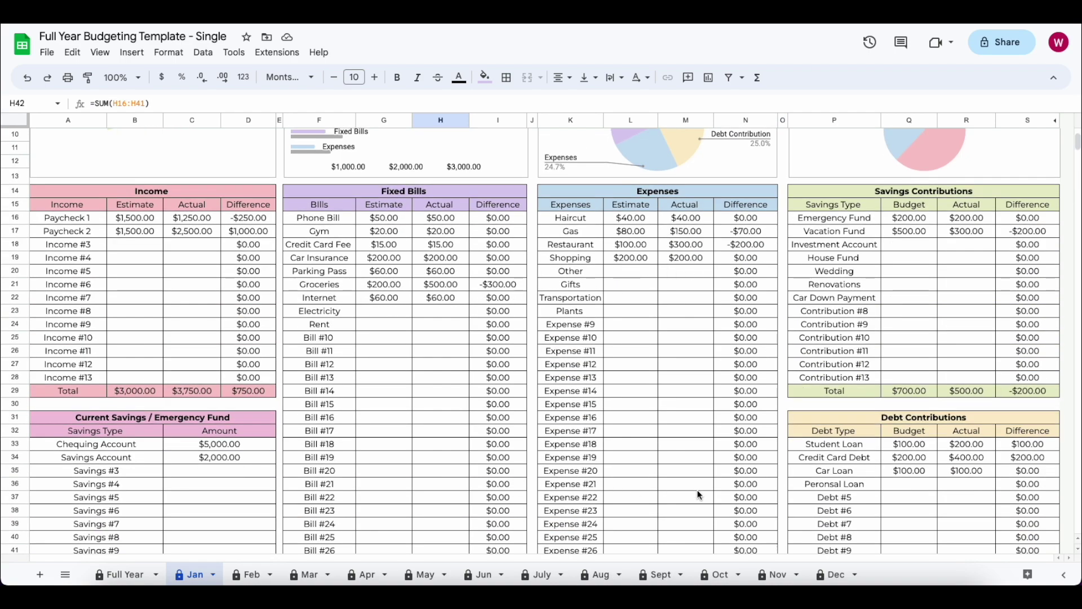
left_click(689, 549)
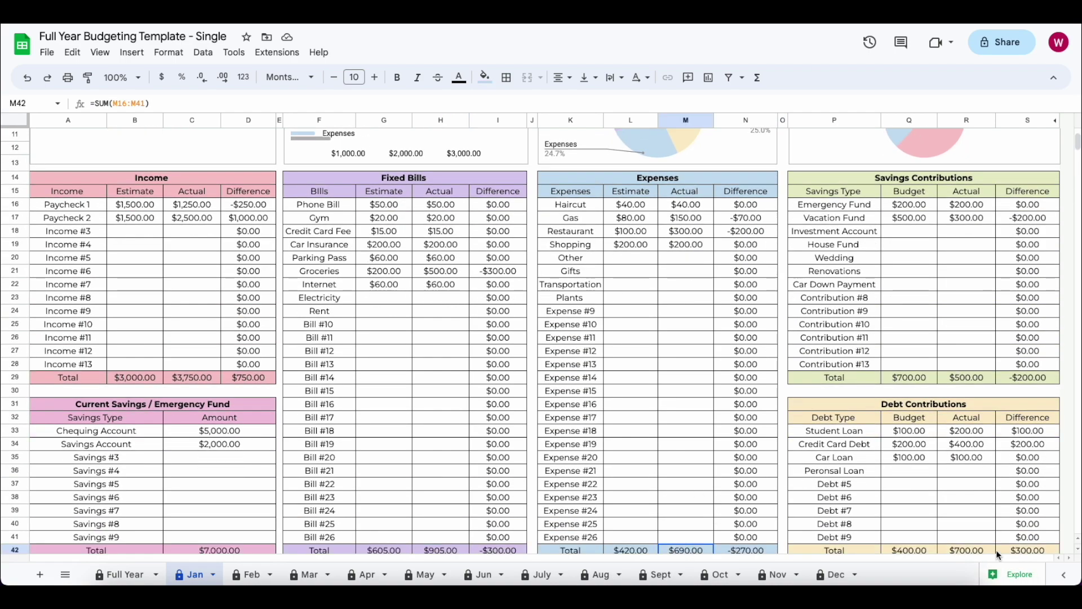
left_click(969, 547)
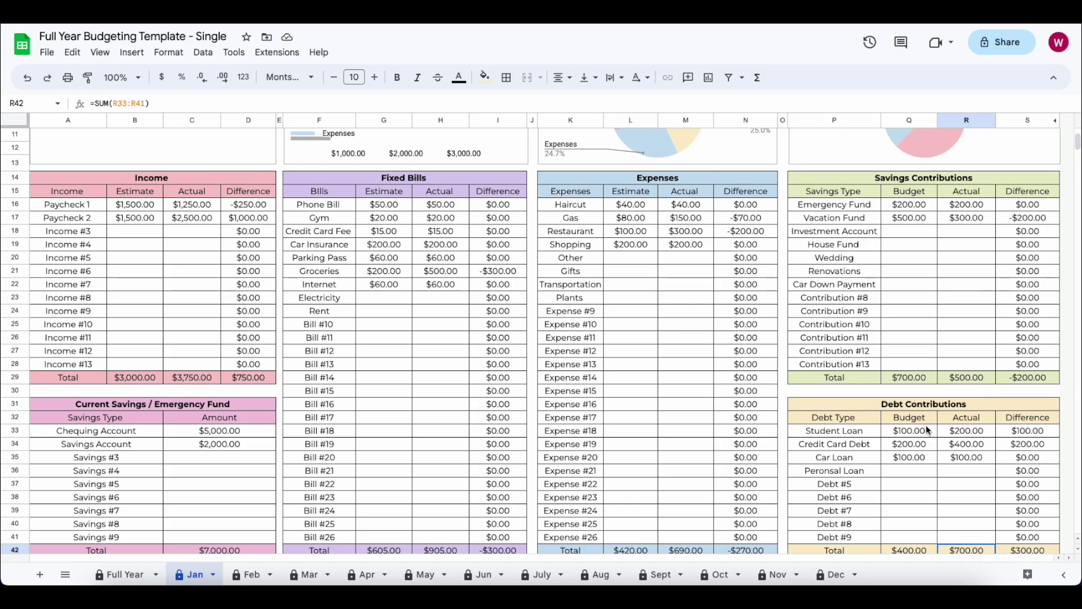
Inspect the formula behind the Left to Budget amount on the Jan sheet.
scroll(782, 407, "up", 3)
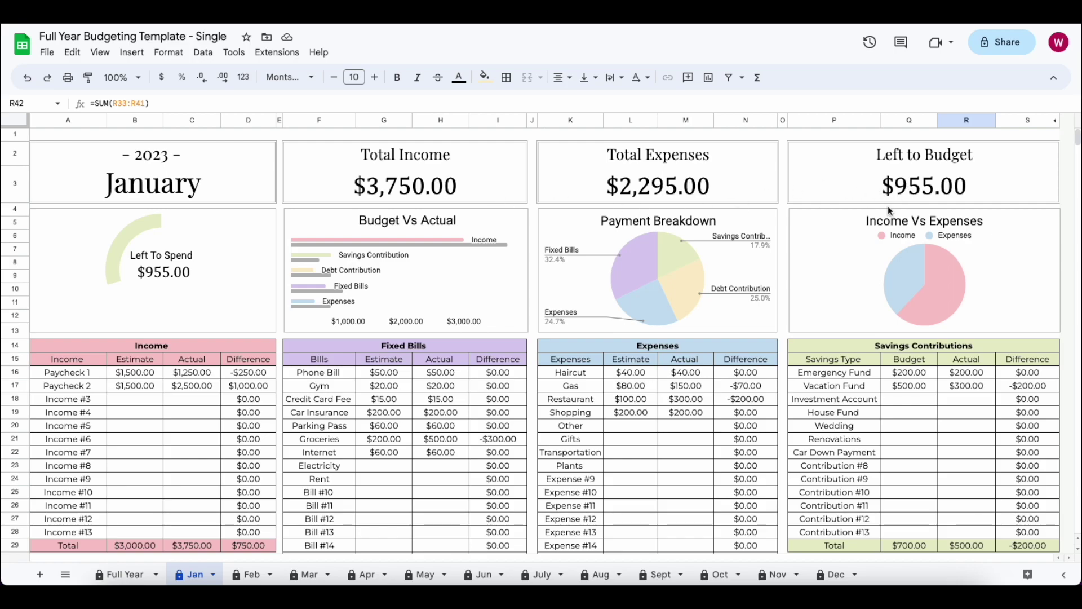
left_click(932, 190)
double_click(969, 190)
left_click(773, 454)
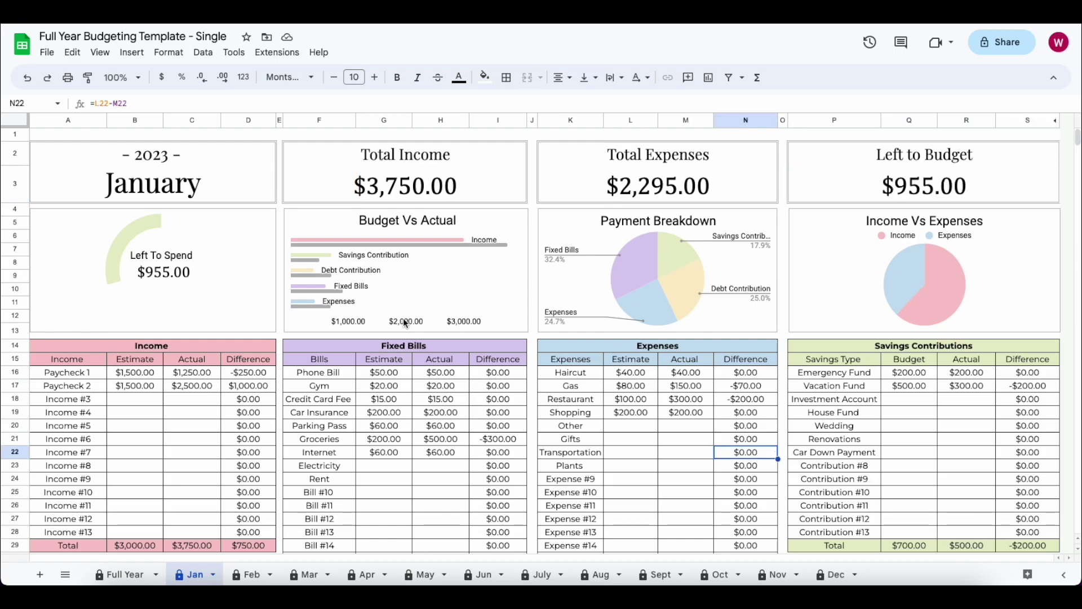
Examine January's Left To Spend chart and the Income bars for budget and actual in the Budget Vs Actual chart.
left_click(168, 282)
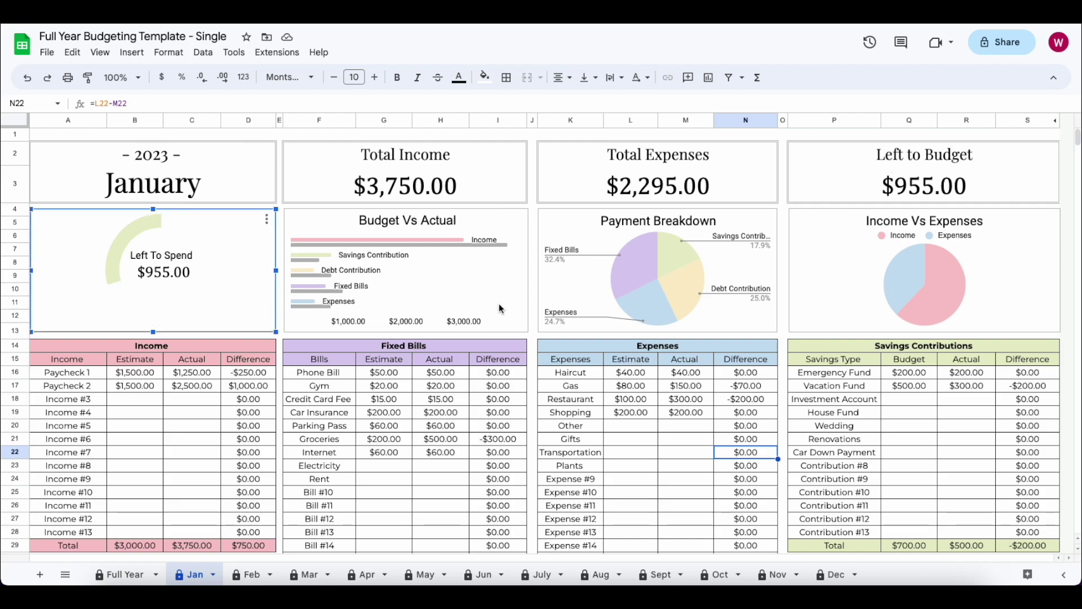
left_click(384, 296)
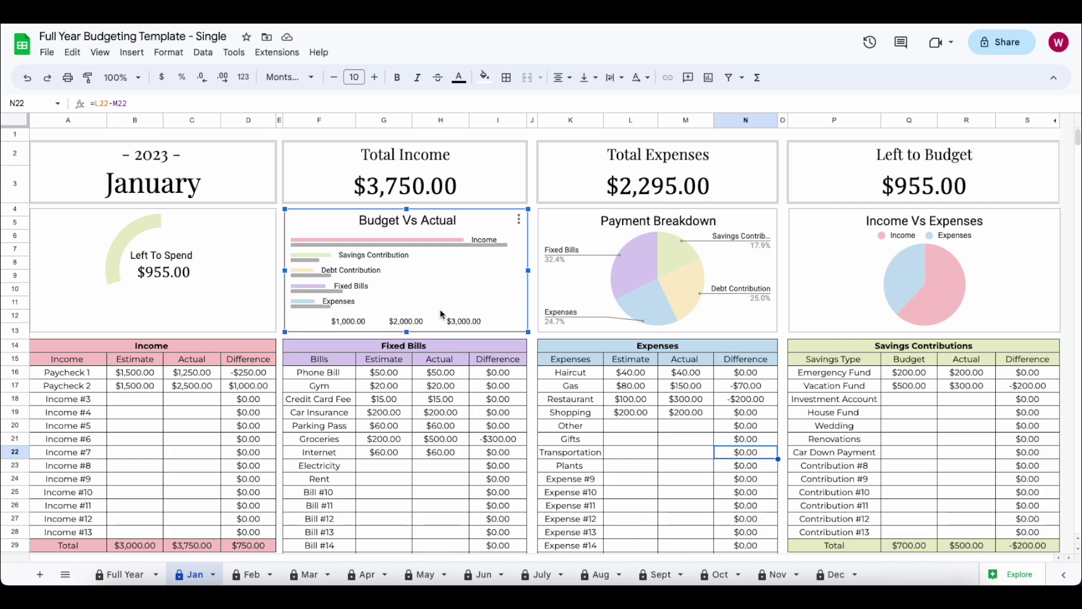
mouse_move(458, 247)
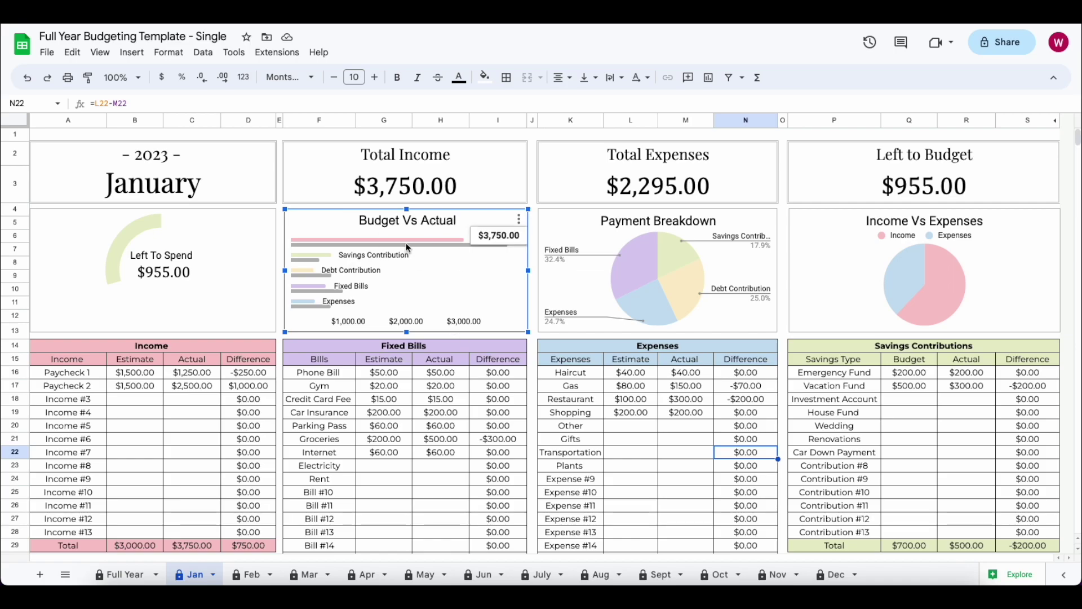
mouse_move(414, 239)
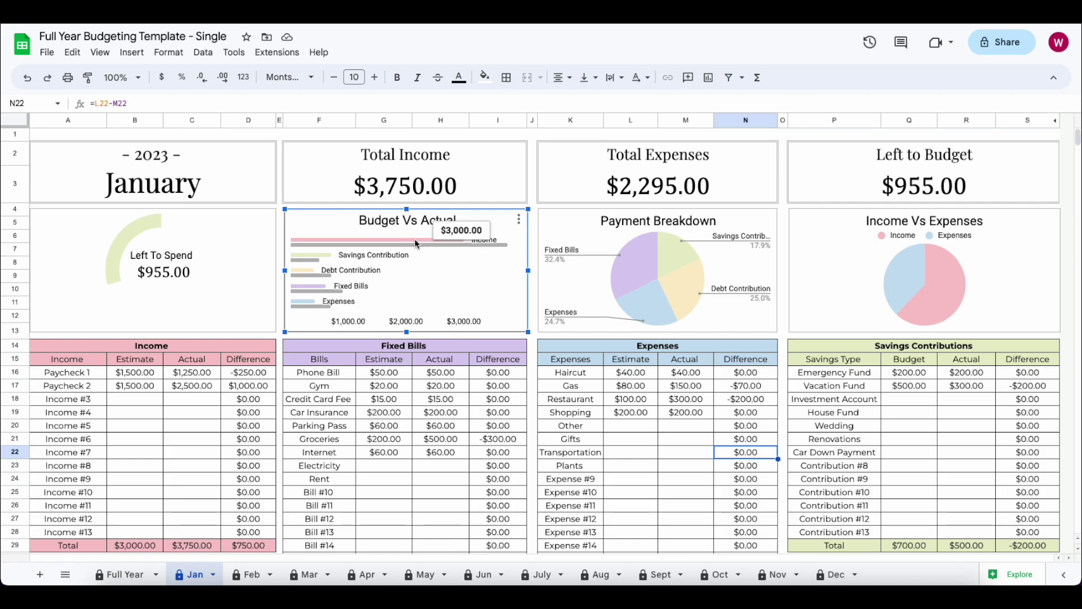
mouse_move(472, 247)
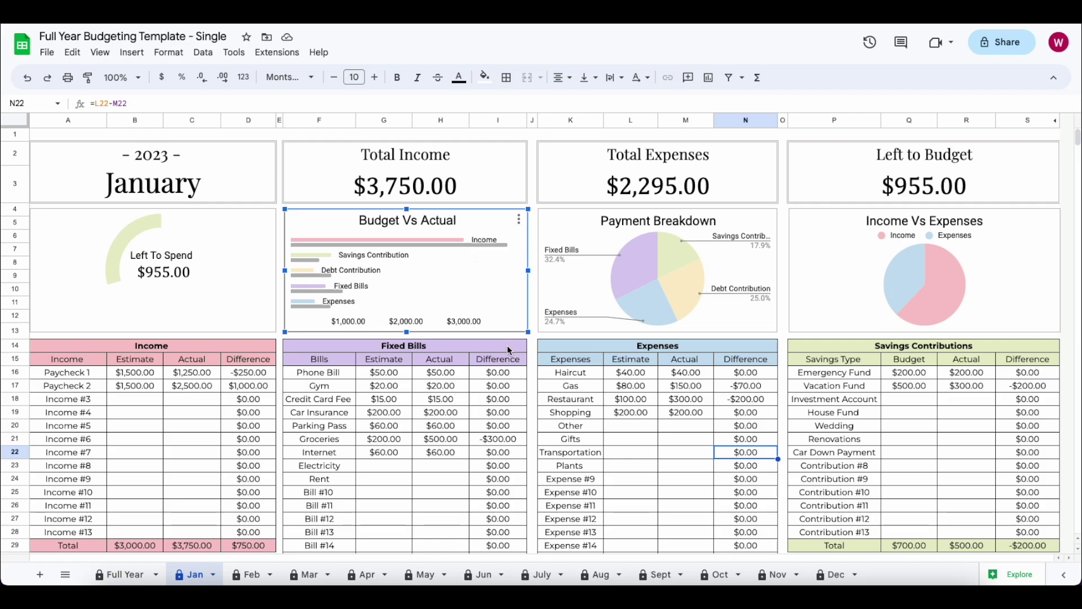
Examine January's Payment Breakdown chart and the income and expenses slices of the Income Vs Expenses chart.
left_click(564, 314)
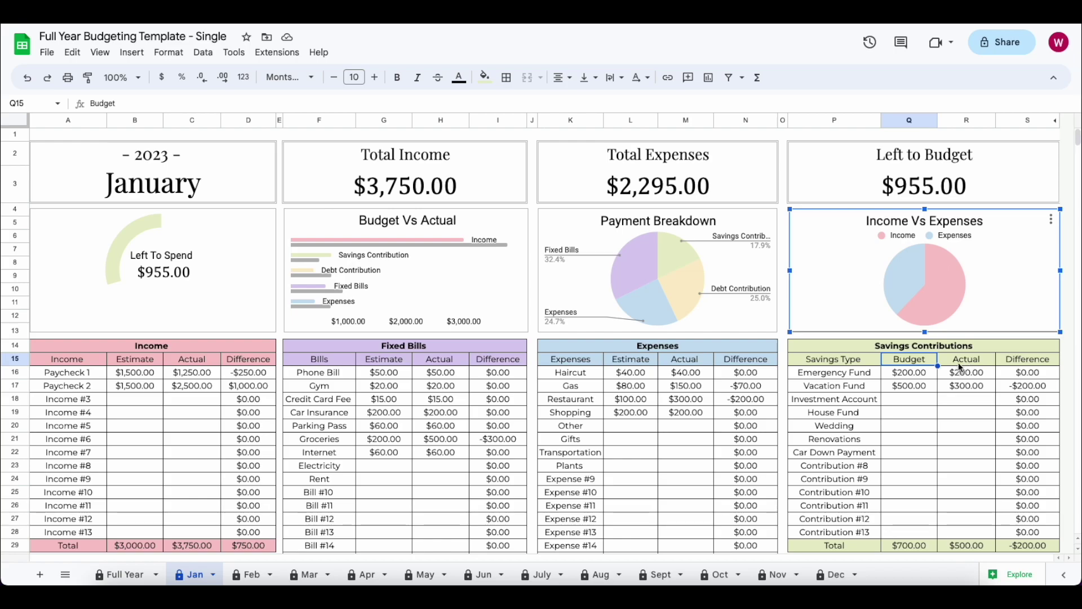
mouse_move(955, 317)
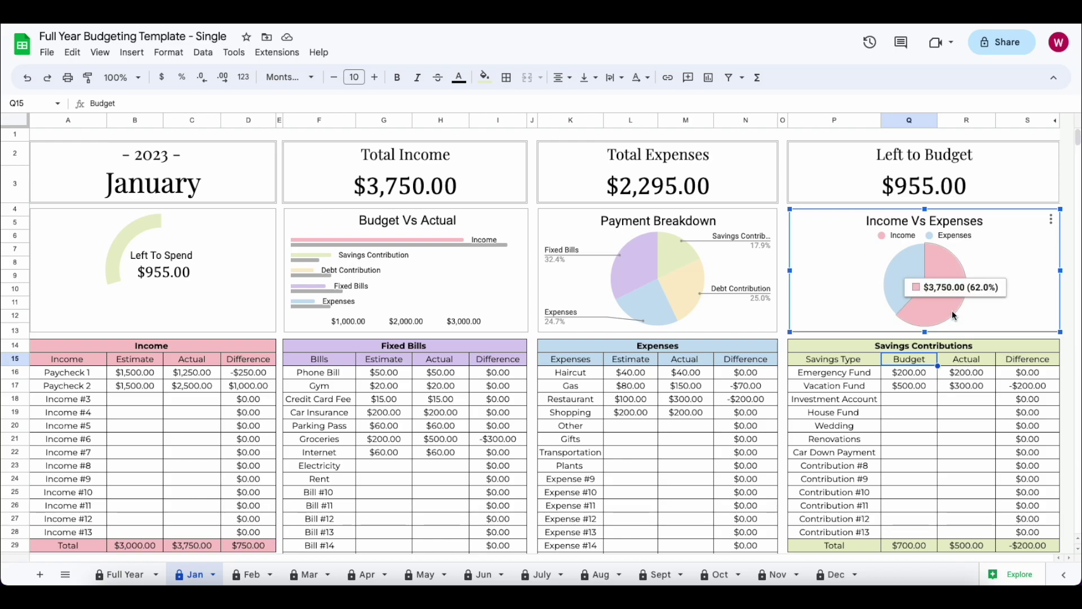
mouse_move(918, 288)
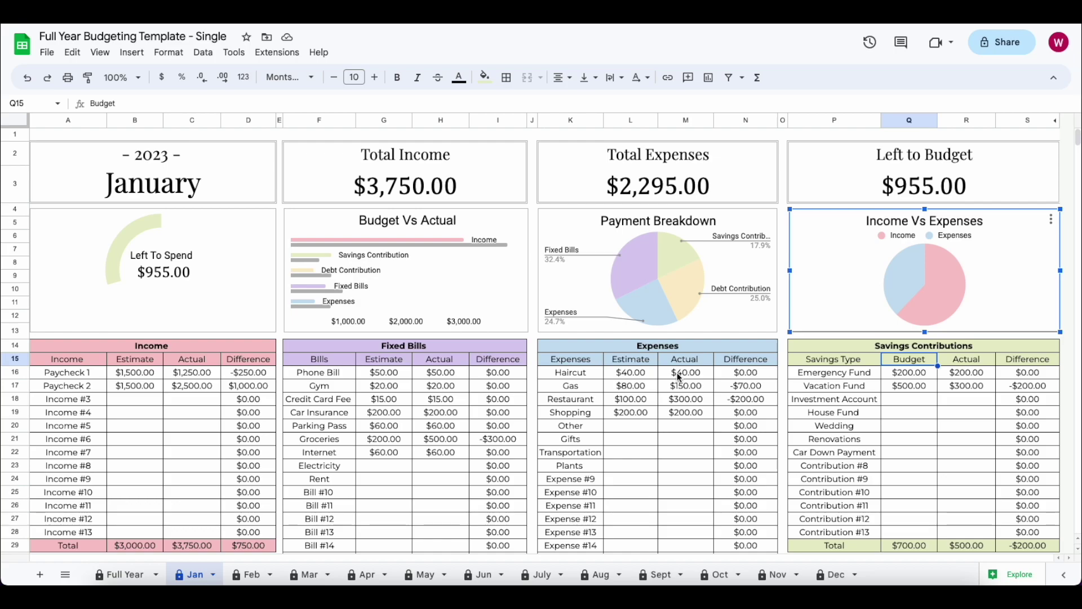
Open the Full Year sheet and check the January rows of Fixed Bills, Expenses and Savings Contributions.
left_click(124, 575)
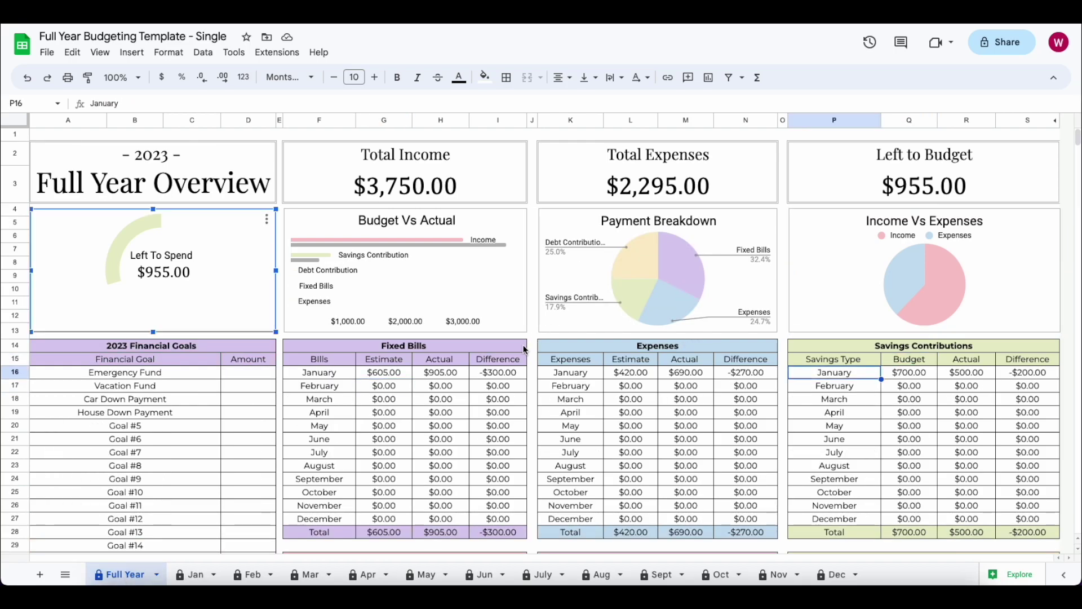
left_click(346, 375)
left_click(578, 375)
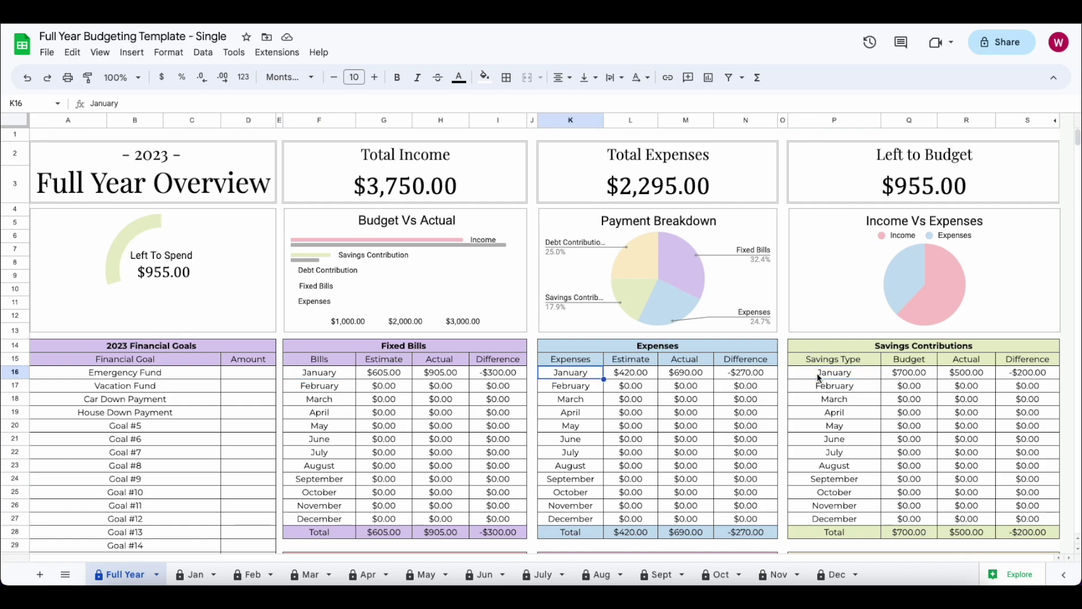
left_click(818, 374)
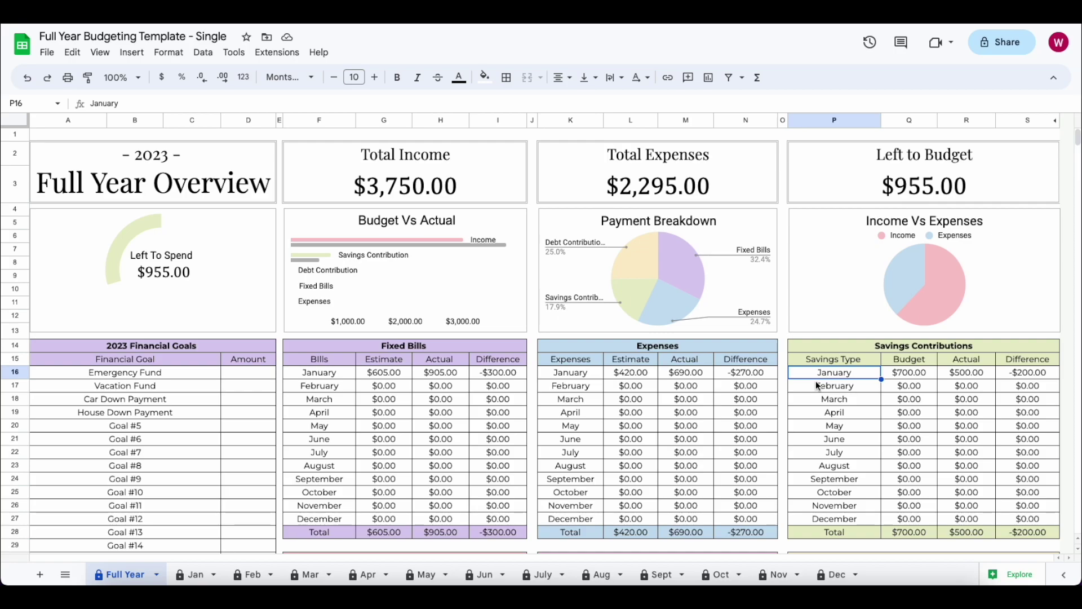
Look over the full-year Income Vs Expenses, Payment Breakdown, Budget Vs Actual and Left To Spend charts.
left_click(925, 277)
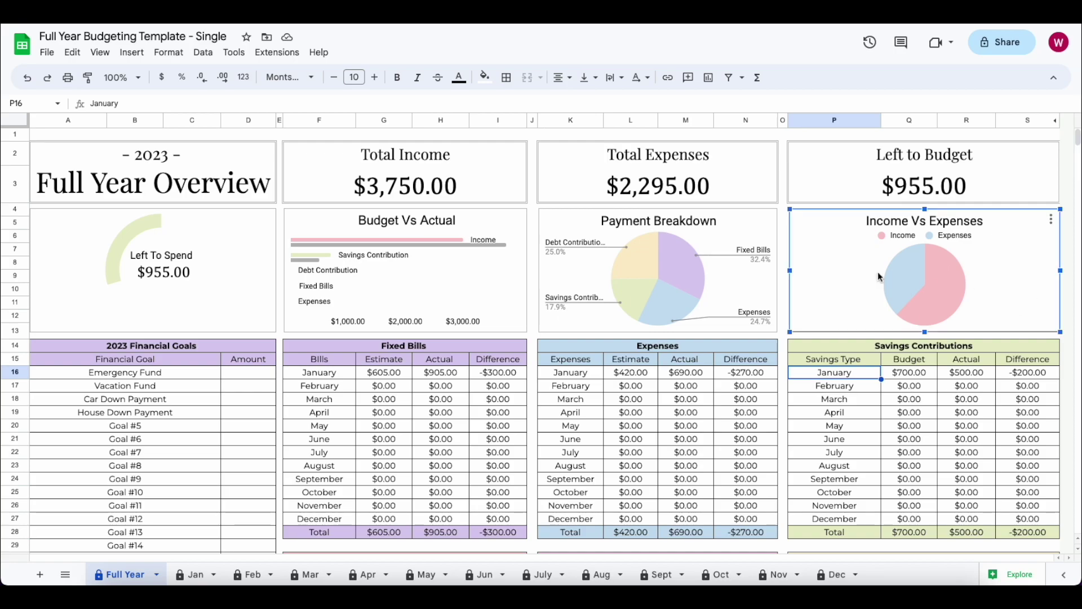
left_click(705, 231)
left_click(490, 225)
left_click(241, 224)
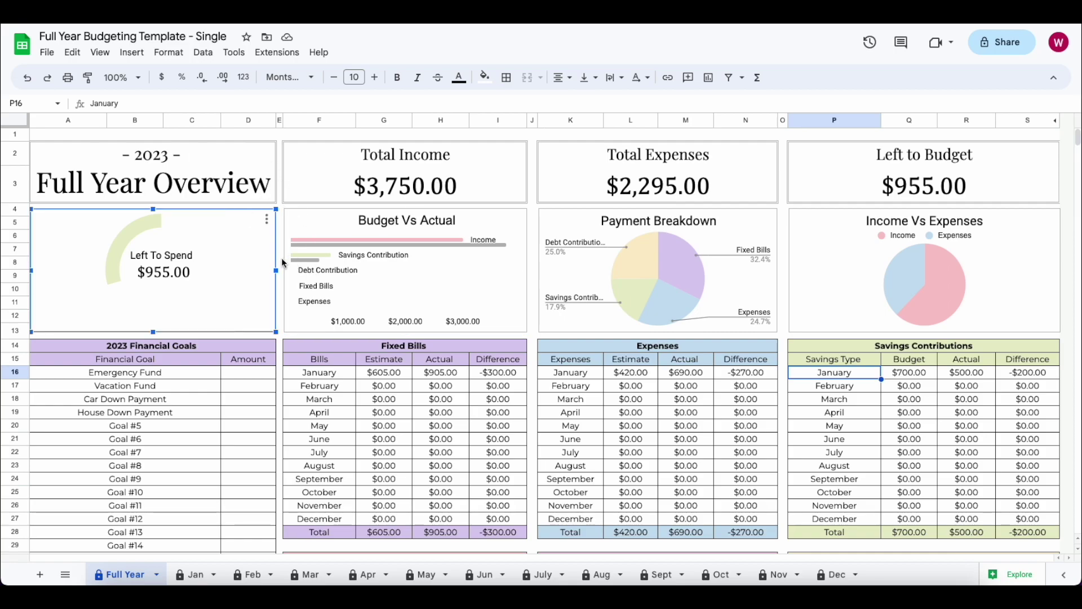
Look through the monthly tables on the Full Year sheet, from Fixed Bills down to Income, Current Savings and Debt Contributions.
left_click(345, 375)
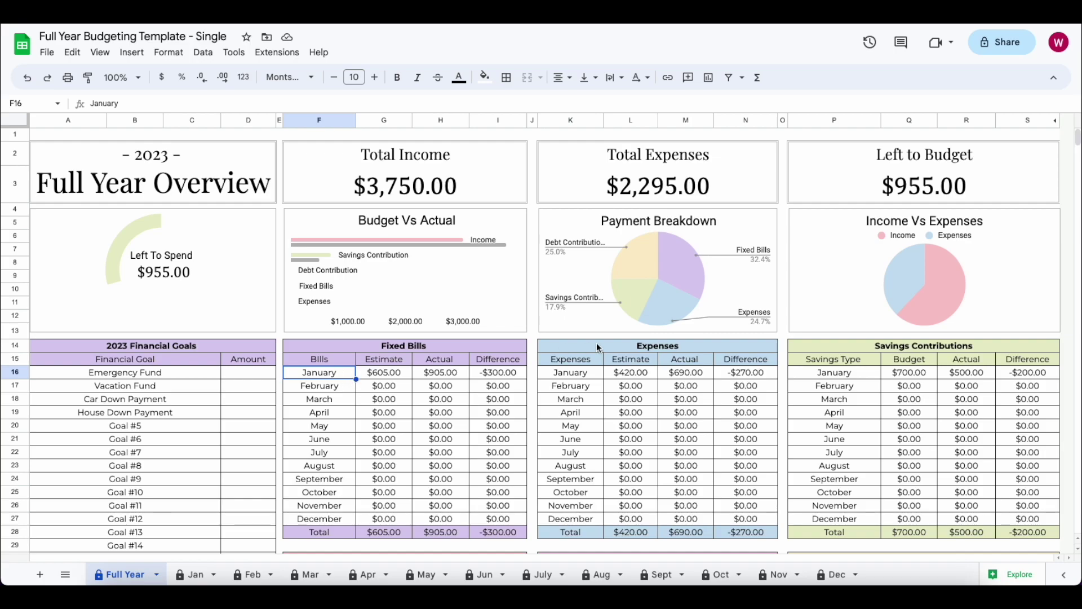
left_click(533, 135)
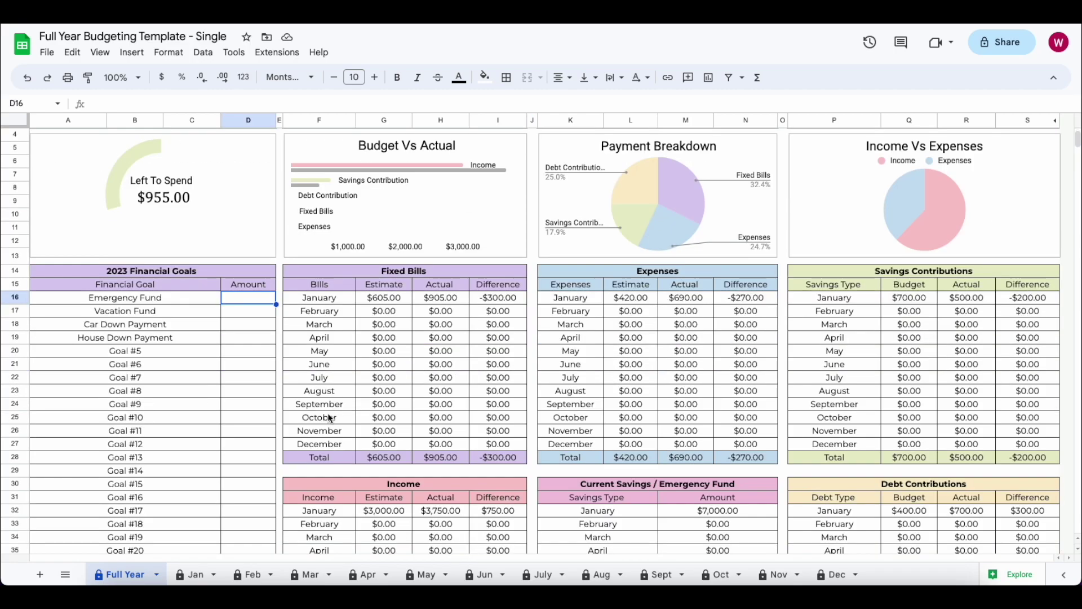
scroll(328, 414, "up", 1)
scroll(329, 414, "down", 3)
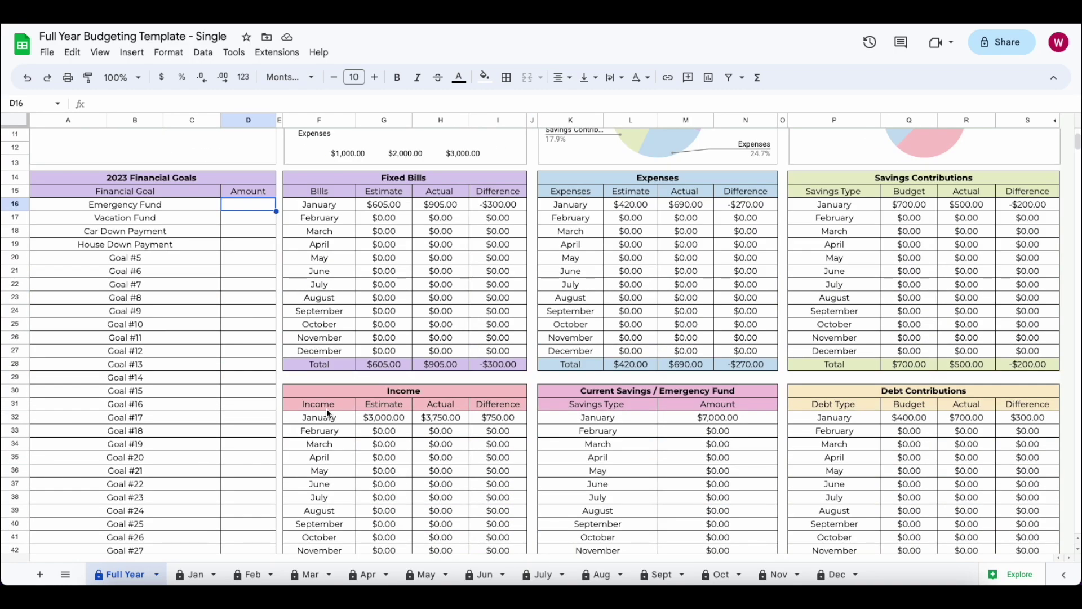
scroll(327, 408, "up", 1)
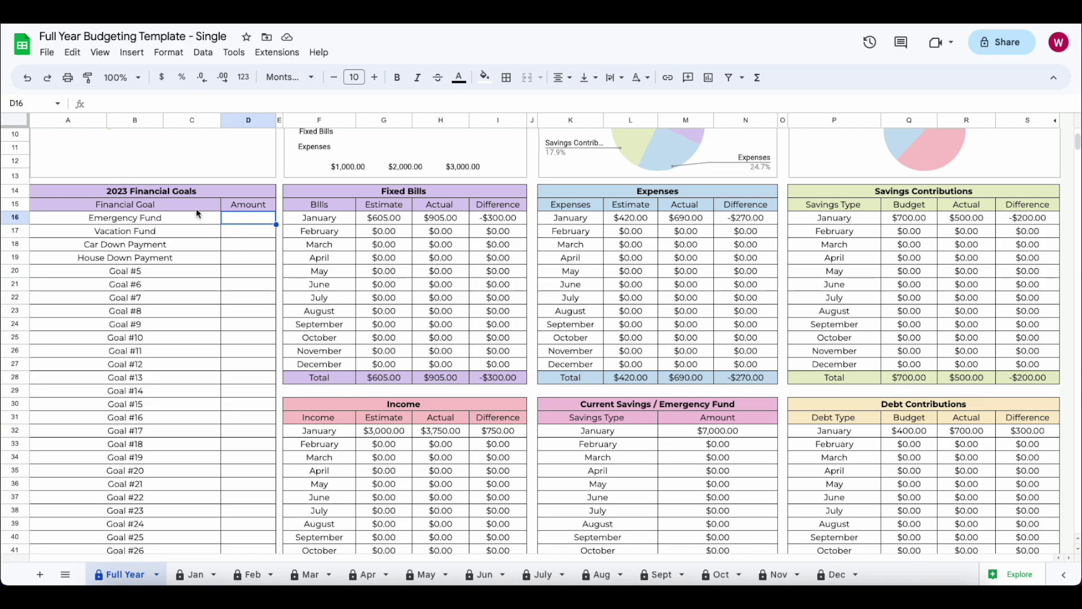
Set the Emergency Fund amount to 10000 in the 2023 Financial Goals table.
left_click(179, 221)
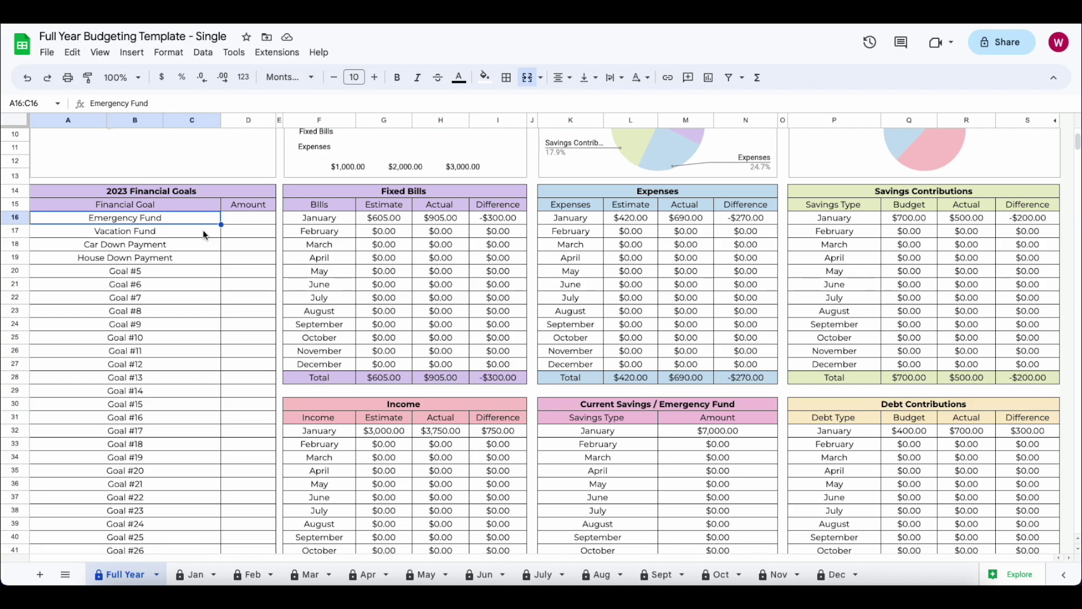
left_click(259, 221)
type("10,00")
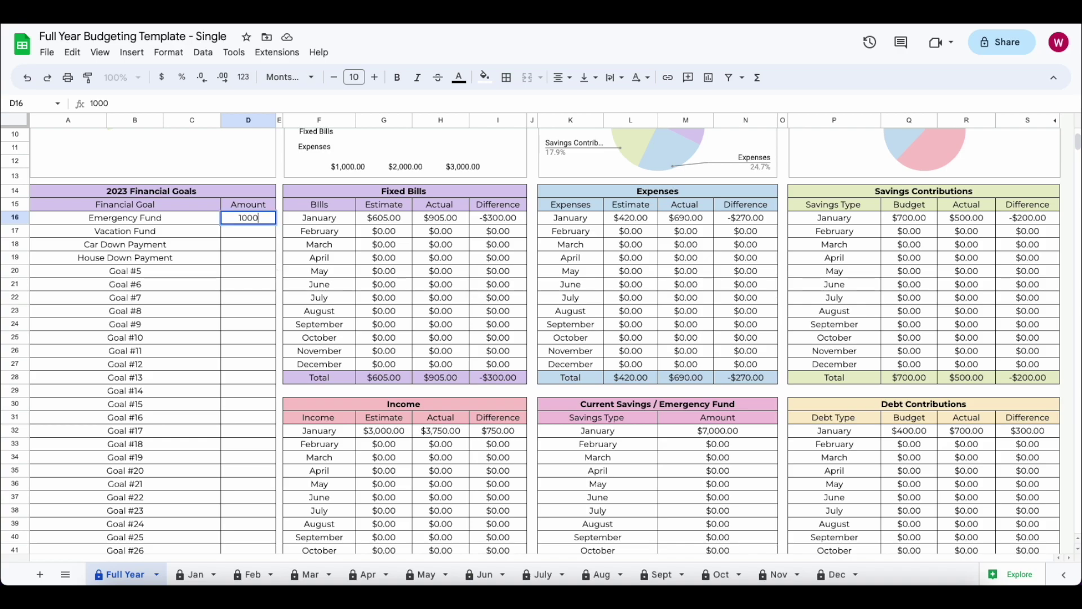
type("0")
key("Return")
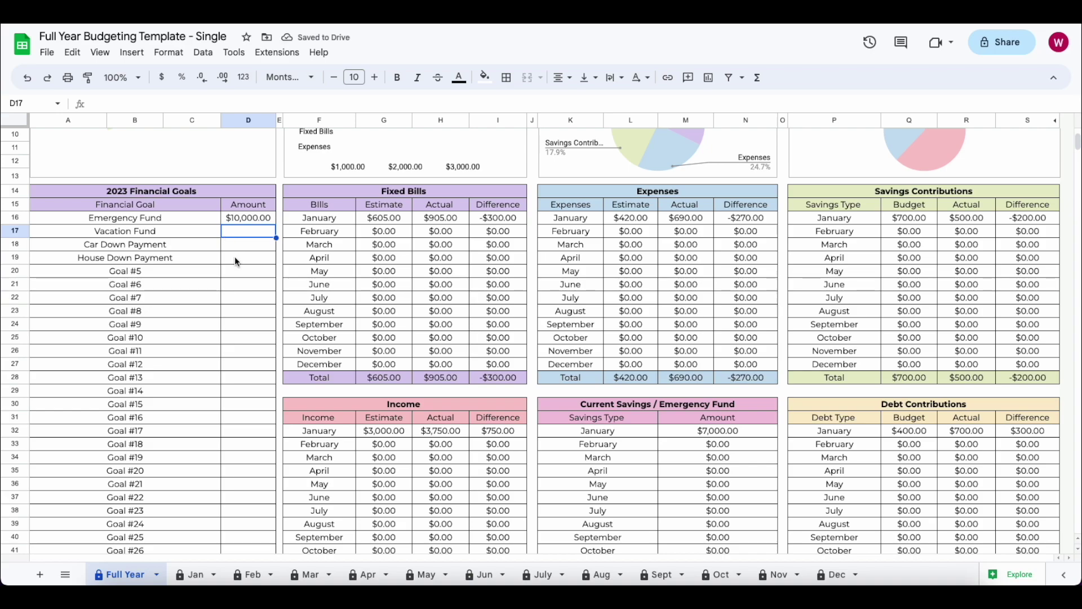
Set the Vacation Fund amount to 5000 and the Car Down Payment amount to 10000 in the 2023 Financial Goals table.
type("5000")
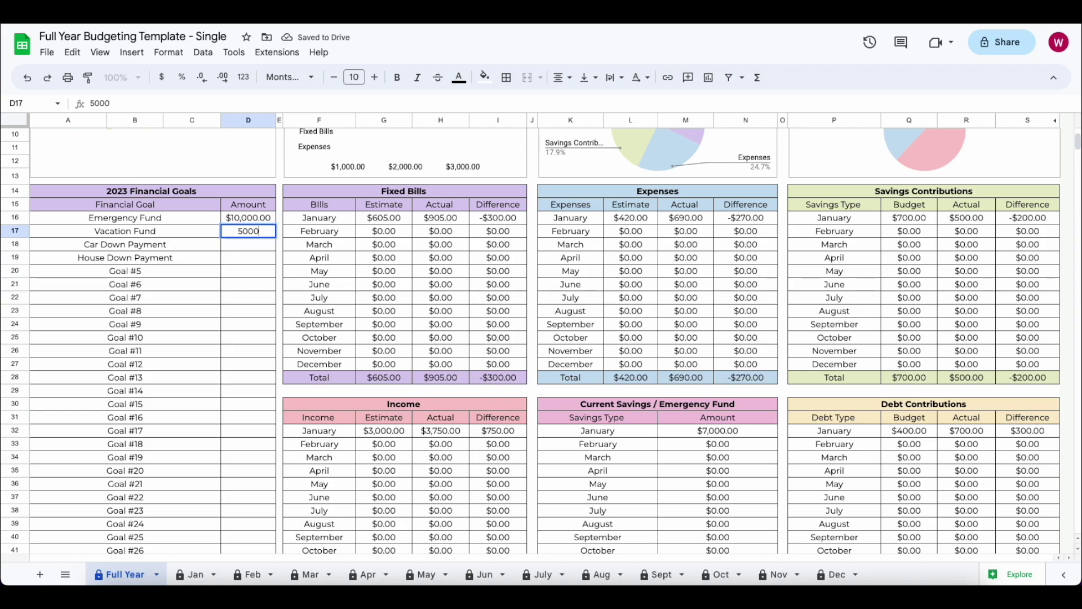
key("Return")
type("10000")
key("Return")
left_click(195, 276)
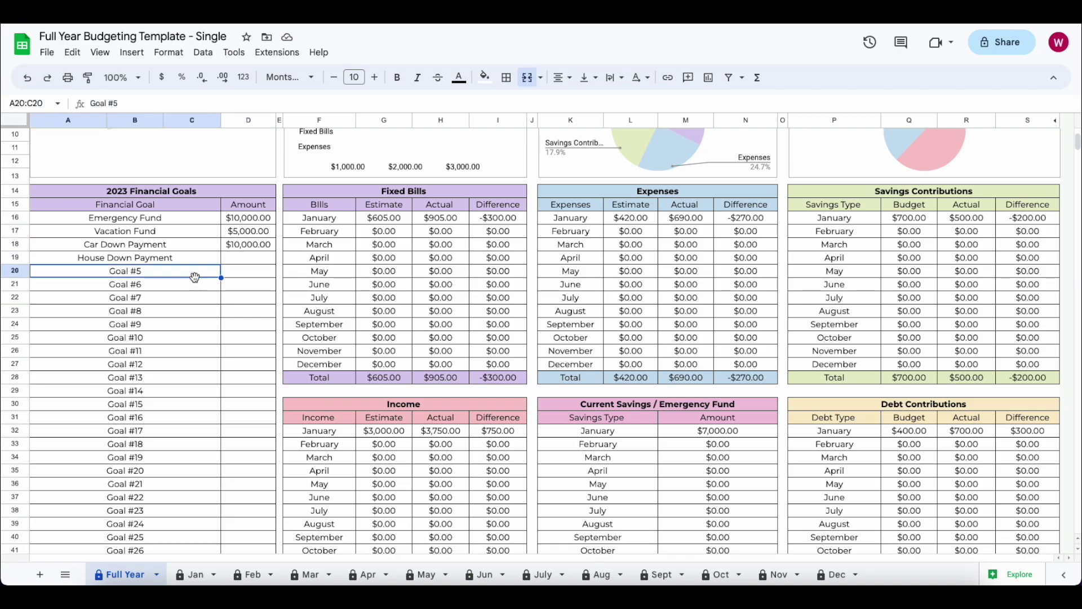
left_click(200, 259)
left_click(197, 274)
Set the Goal amount of the Current Savings / Emergency Fund table on the Full Year sheet to 10000.
scroll(669, 330, "up", 3)
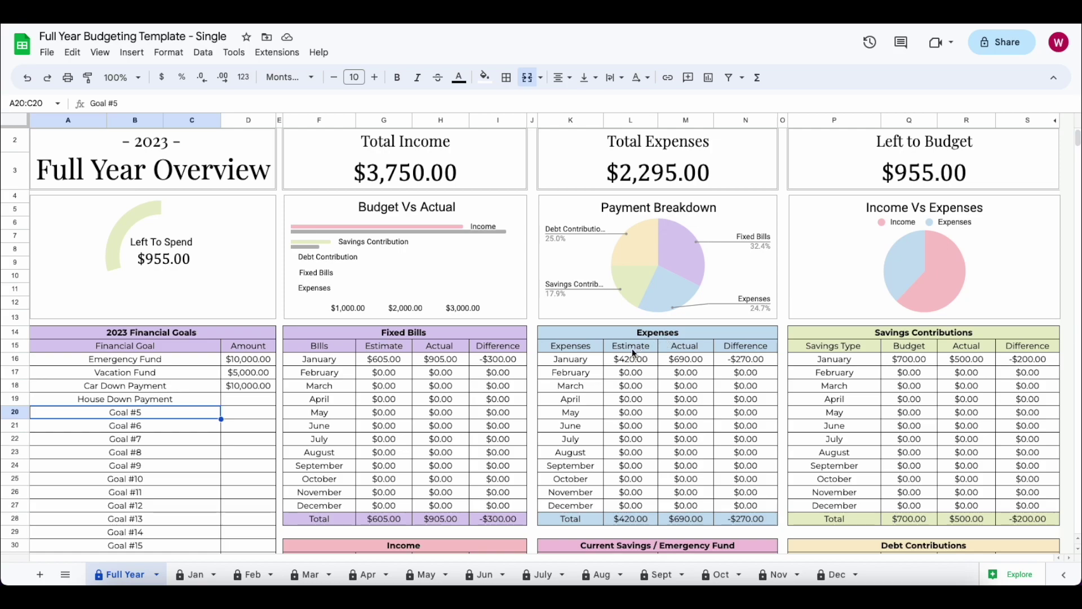
scroll(640, 350, "down", 2)
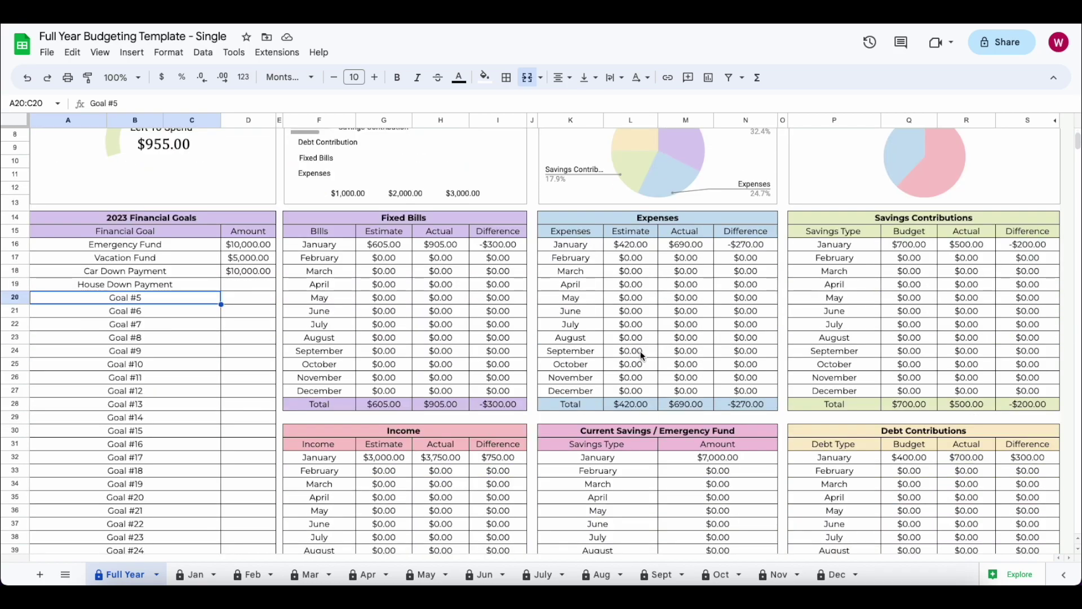
scroll(643, 356, "down", 4)
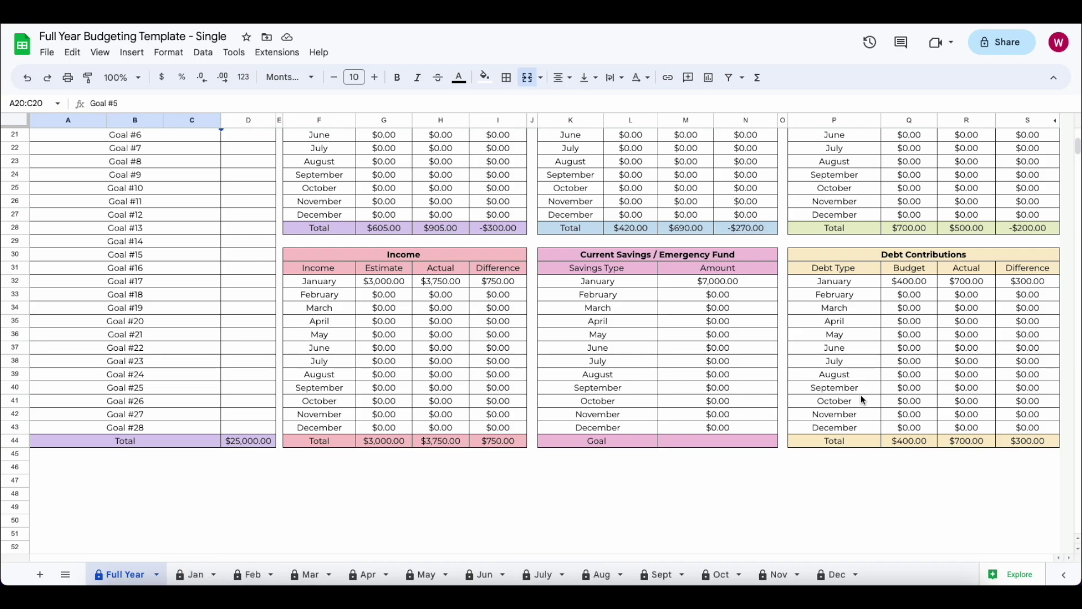
left_click(750, 441)
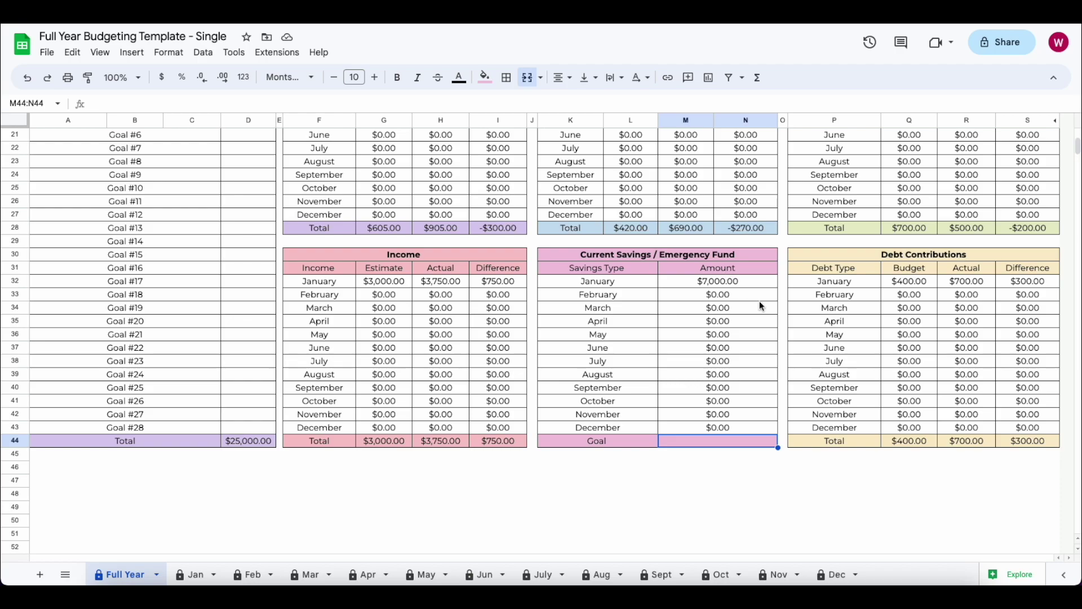
left_click(630, 441)
left_click(713, 439)
scroll(279, 418, "up", 5)
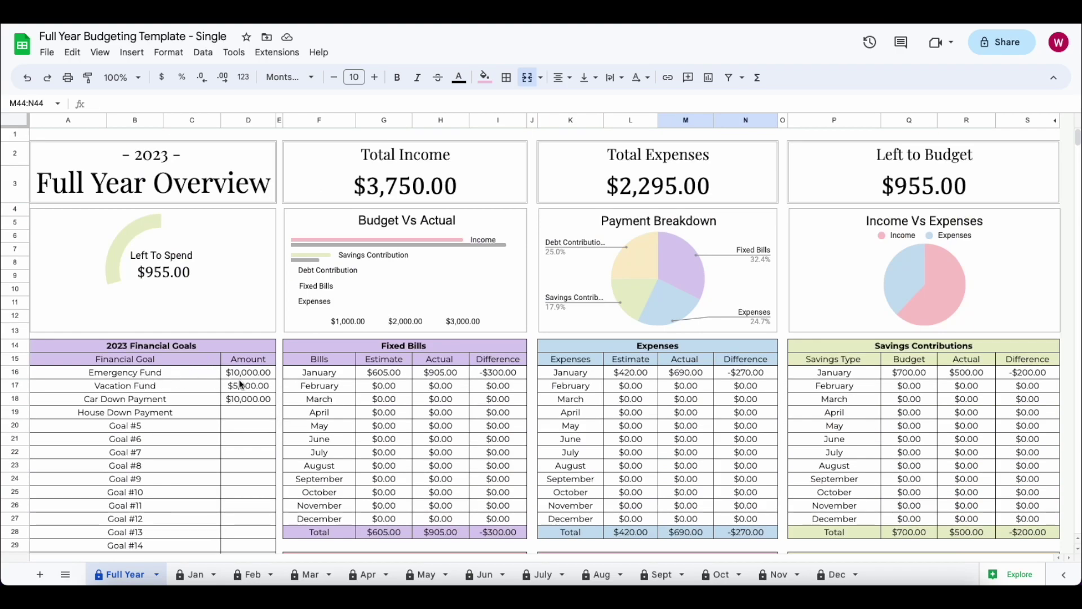
scroll(909, 496, "down", 3)
scroll(909, 496, "down", 5)
type("10,00")
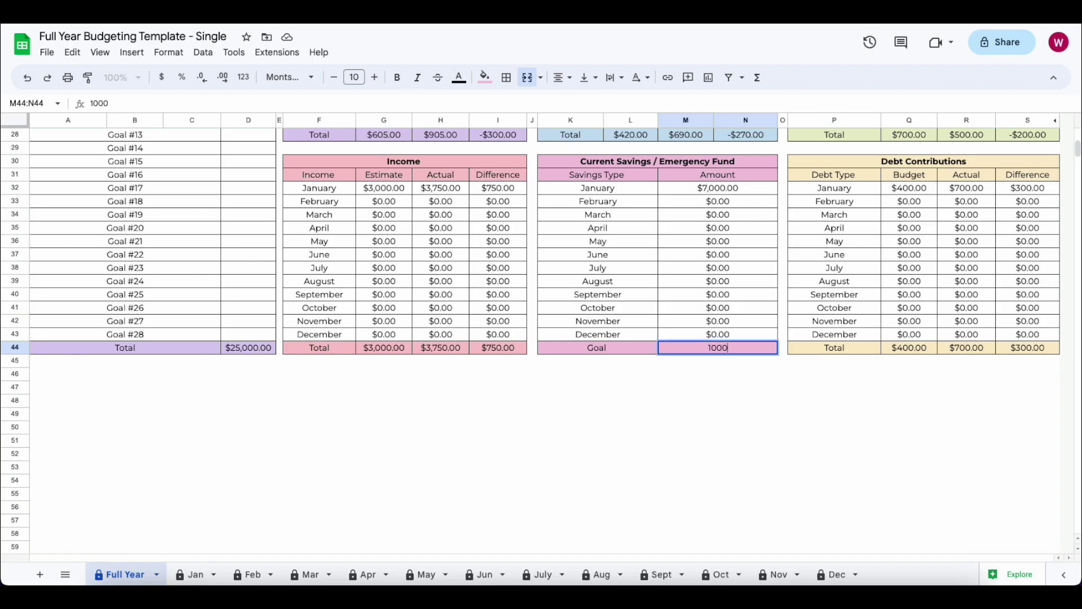
type("0")
key("Left")
key("Up")
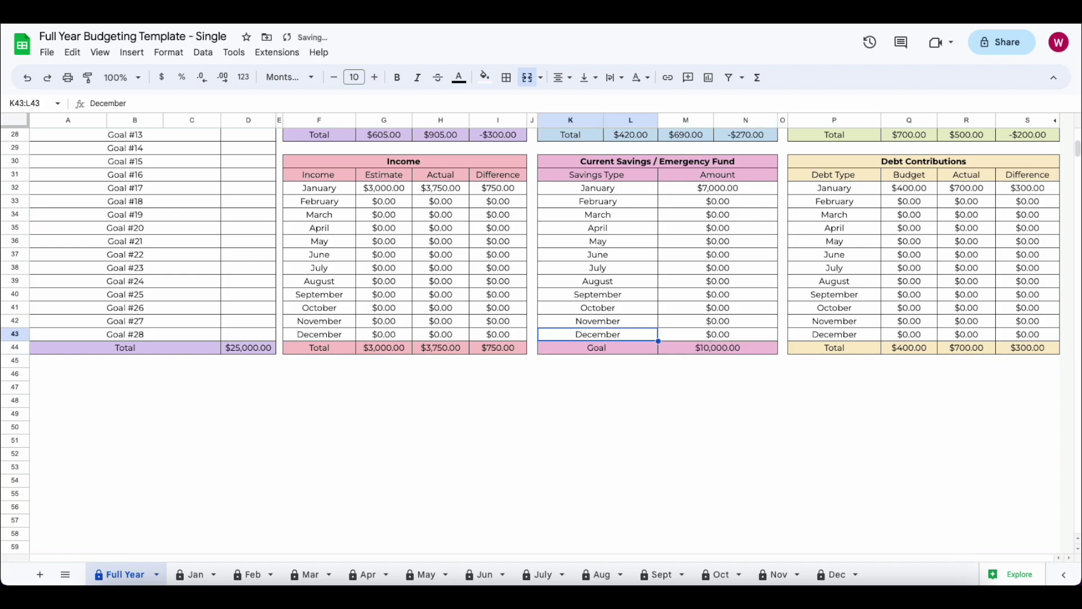
Look over the monthly tables on the Full Year sheet and return to the overview totals and charts above them.
scroll(823, 500, "up", 4)
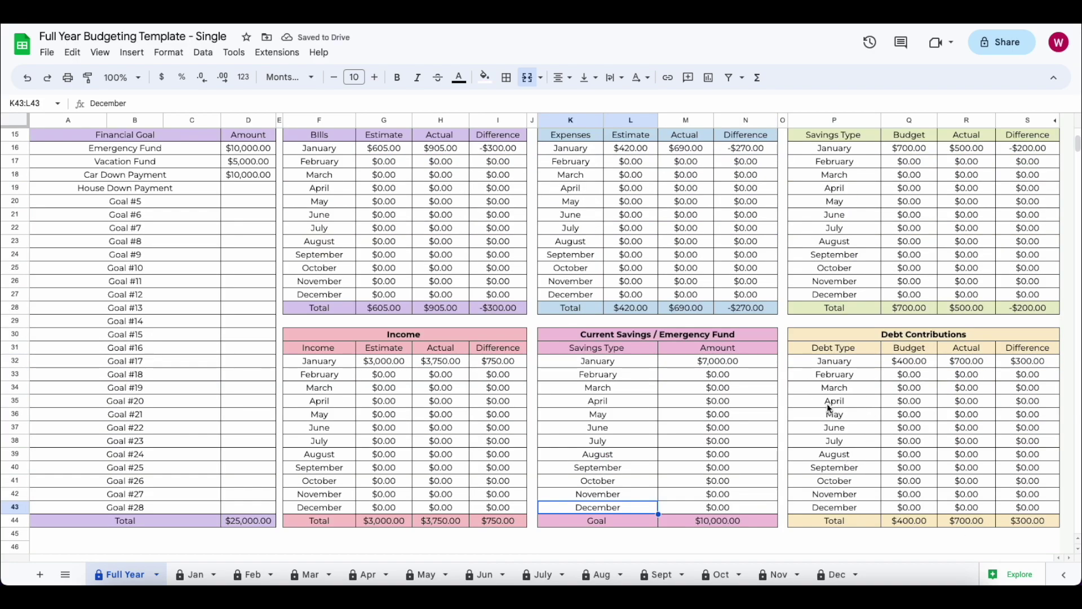
scroll(829, 403, "up", 4)
scroll(829, 402, "down", 4)
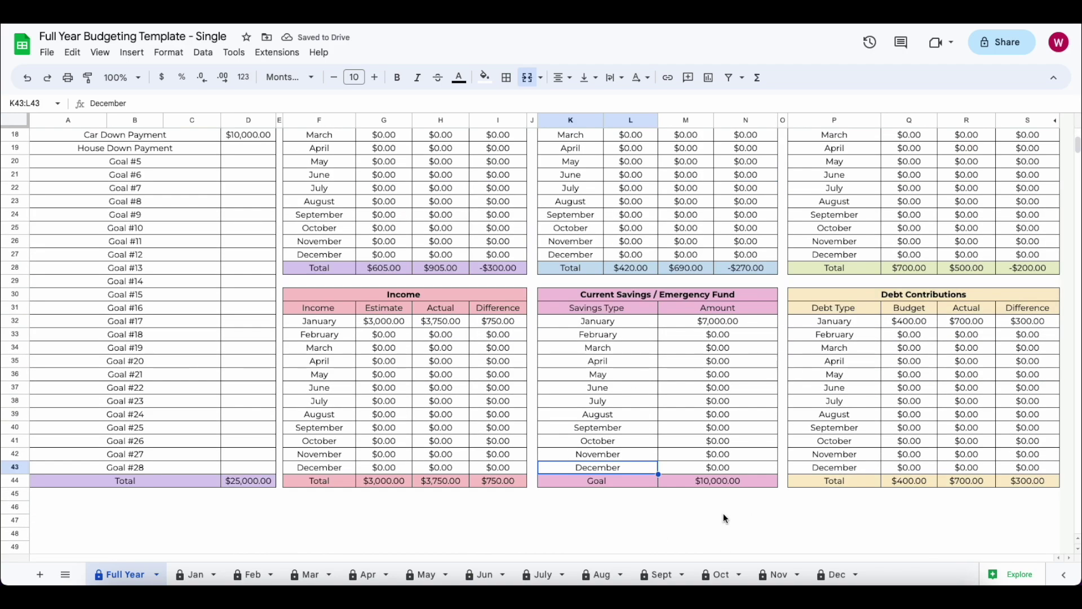
left_click(783, 280)
scroll(790, 307, "up", 5)
key("ctrl+Up")
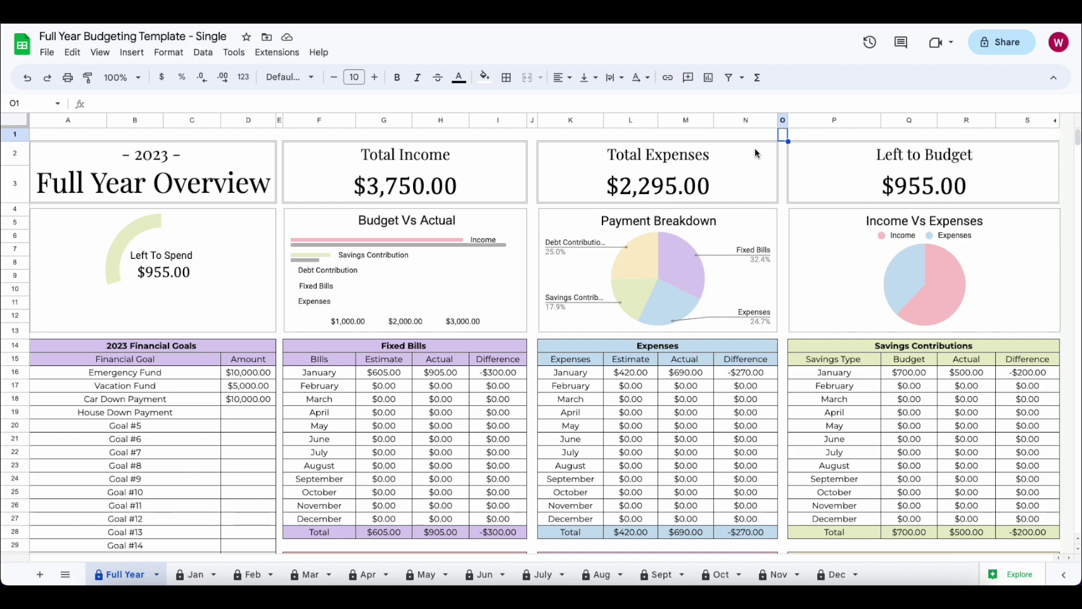